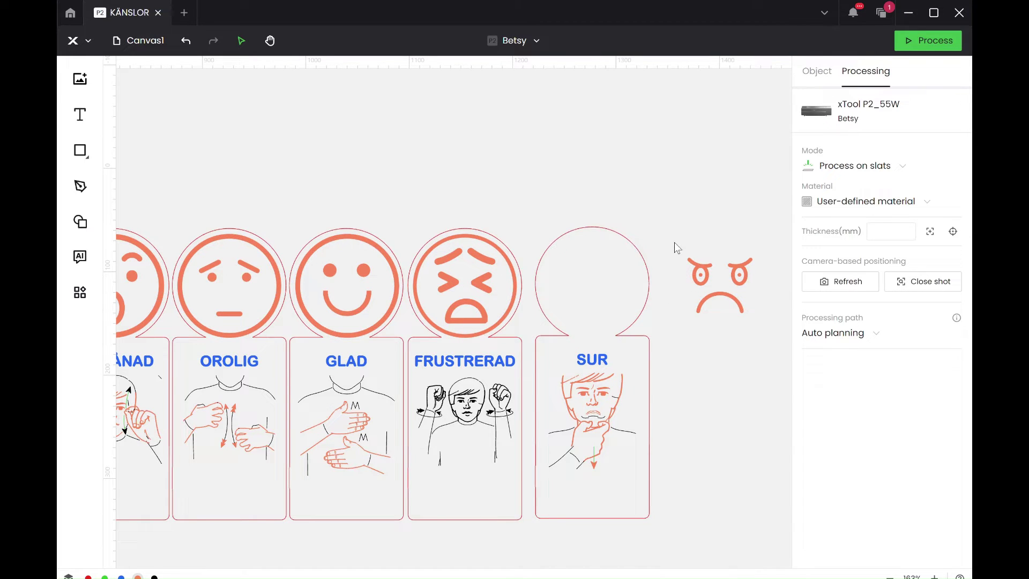
Step: Check the FRUSTRERAD face's size for reference against the loose angry face
left_click_drag(674, 243, 778, 336)
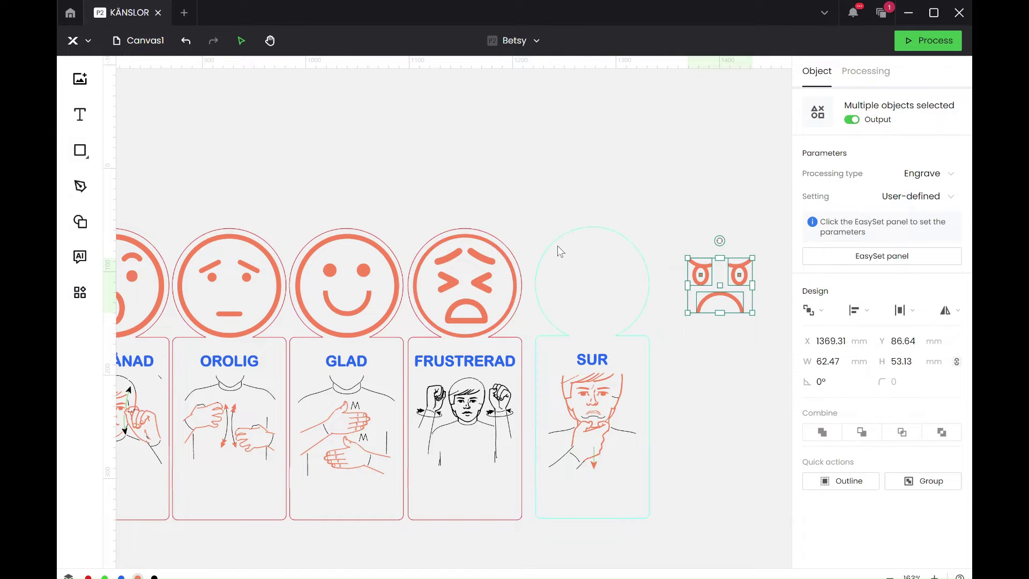
left_click(675, 226)
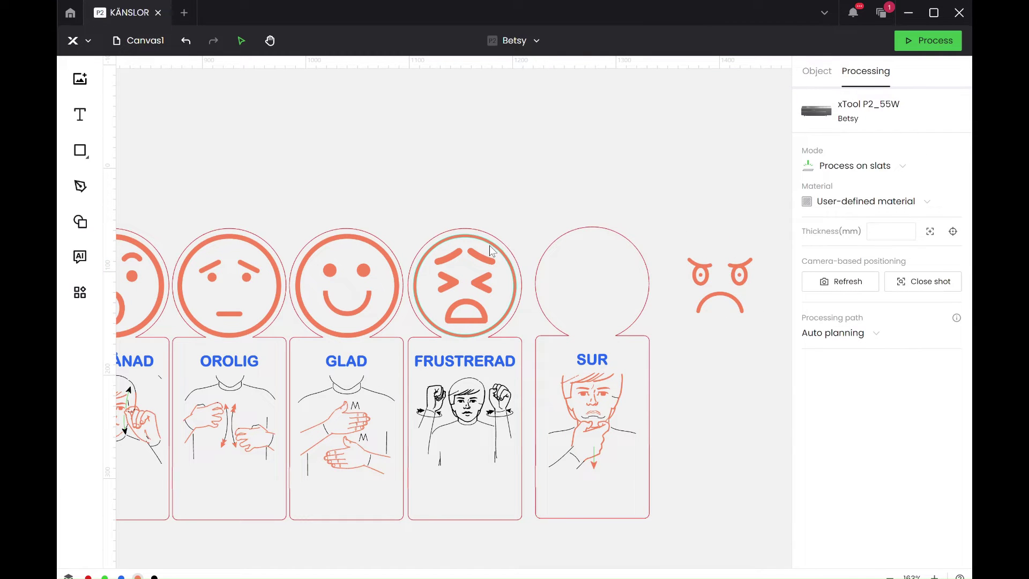
left_click(491, 248)
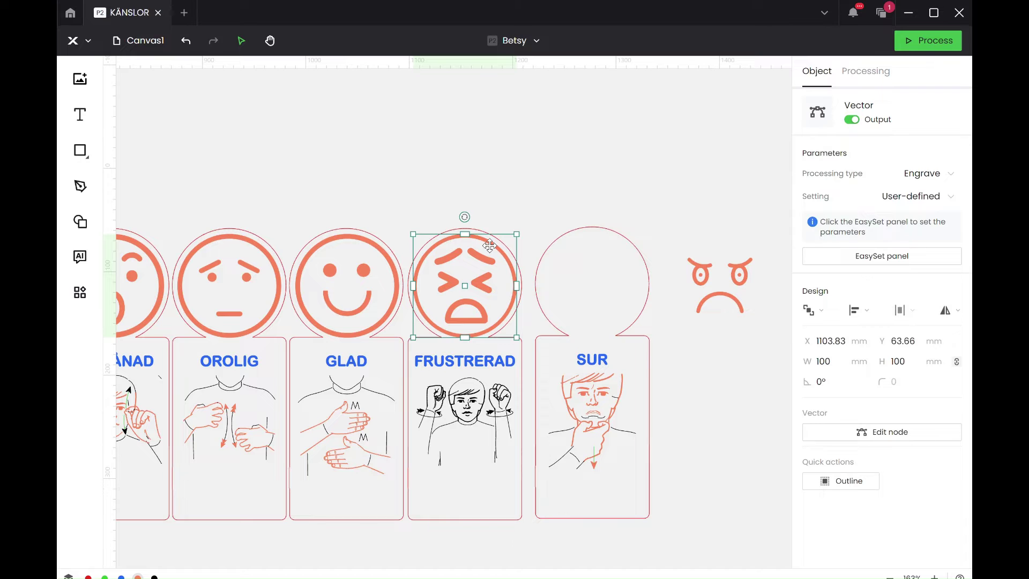
left_click(734, 194)
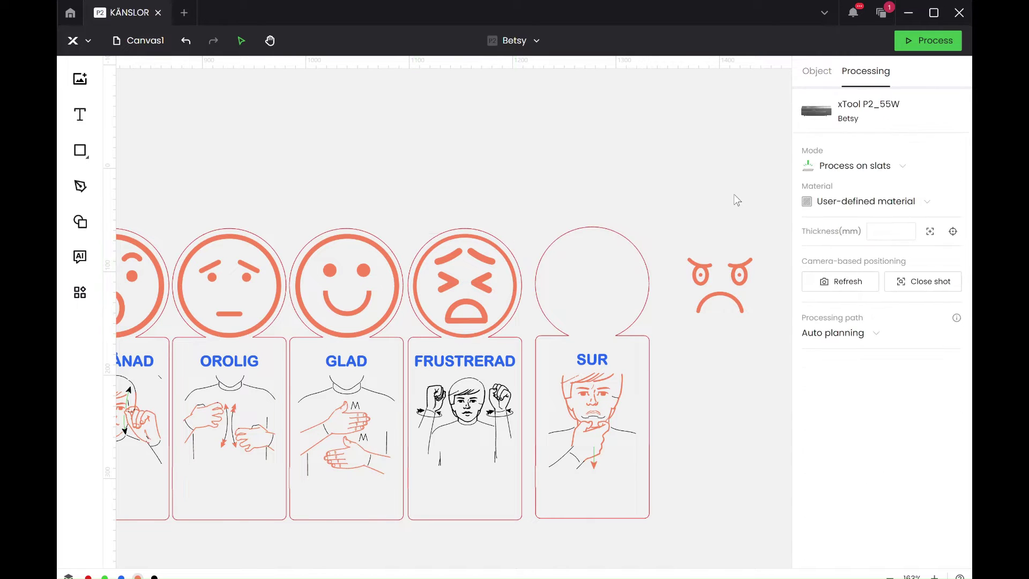
mouse_move(80, 151)
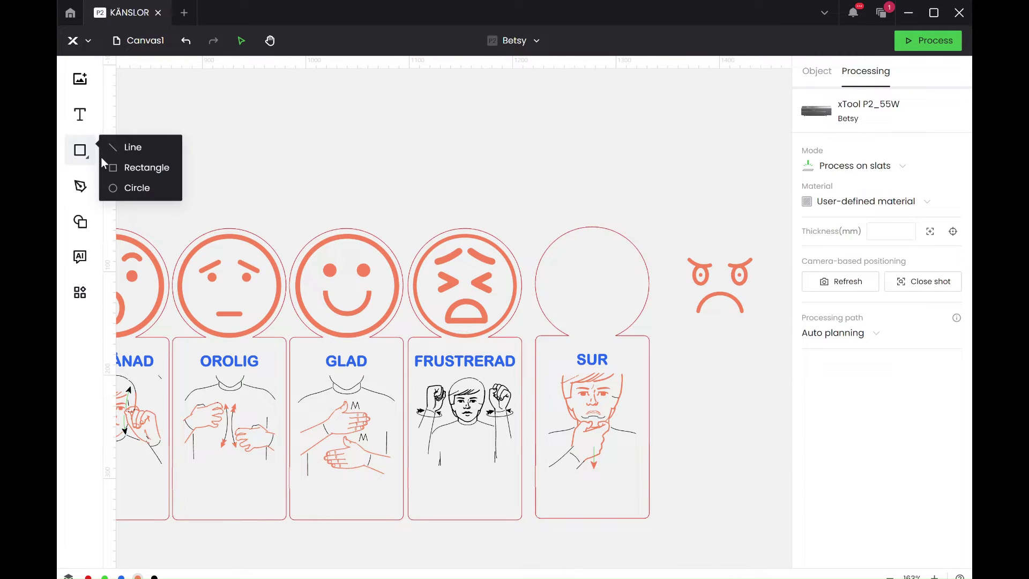
left_click(440, 245)
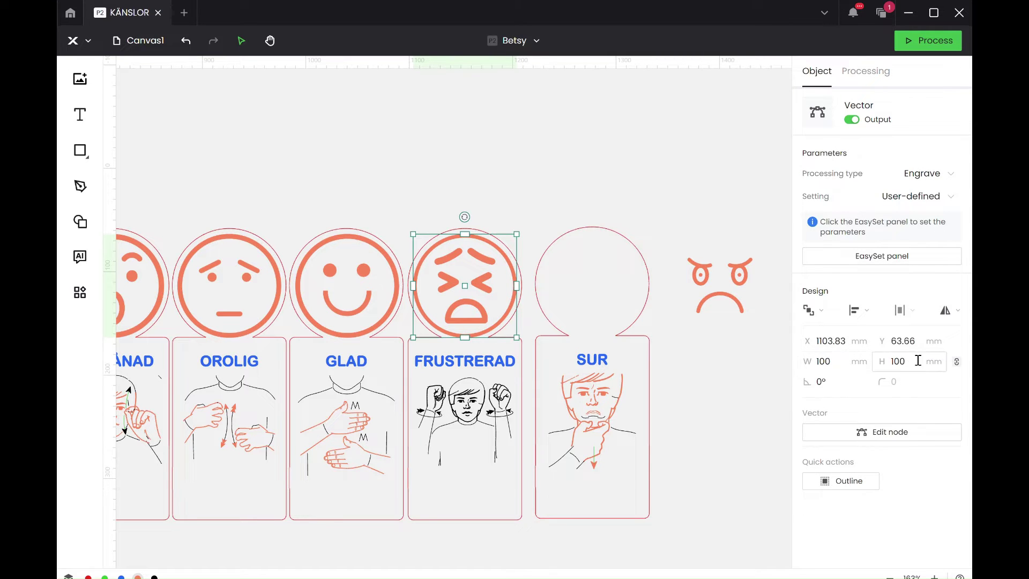
Step: Draw a circle around the angry face, size it 100 × 100 mm, and nudge it into place
left_click(80, 150)
left_click(134, 190)
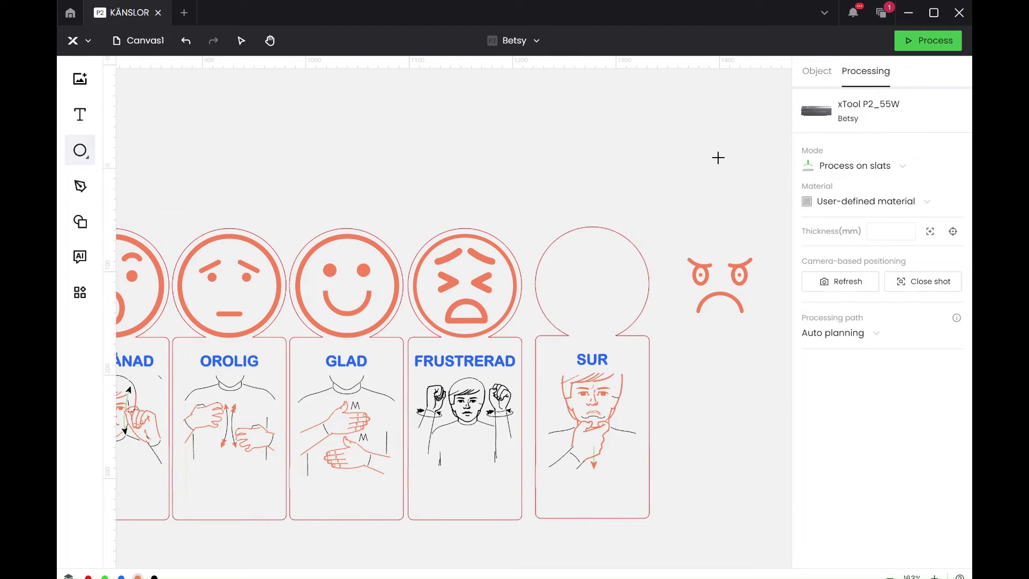
left_click_drag(663, 220, 775, 335)
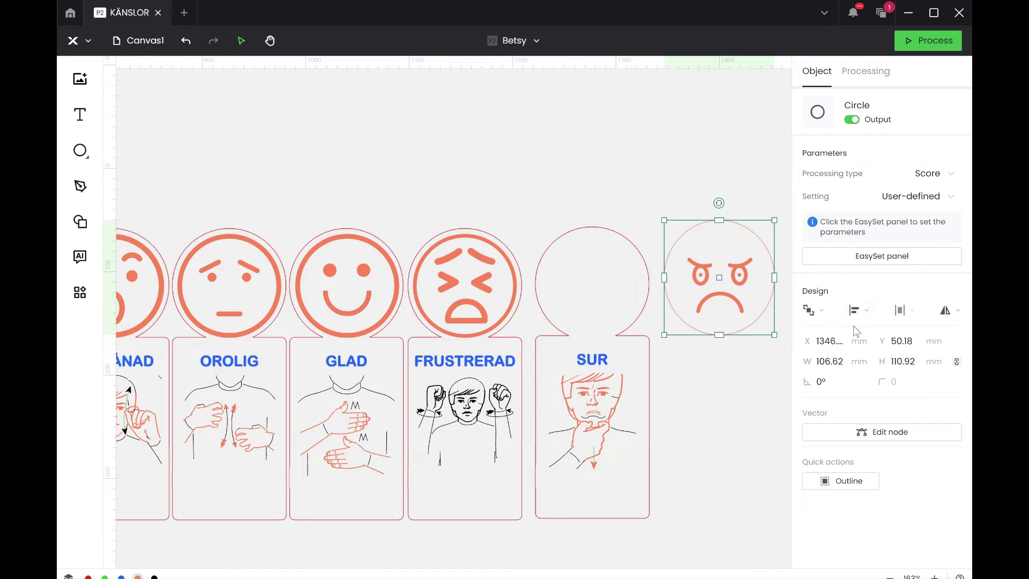
left_click(839, 362)
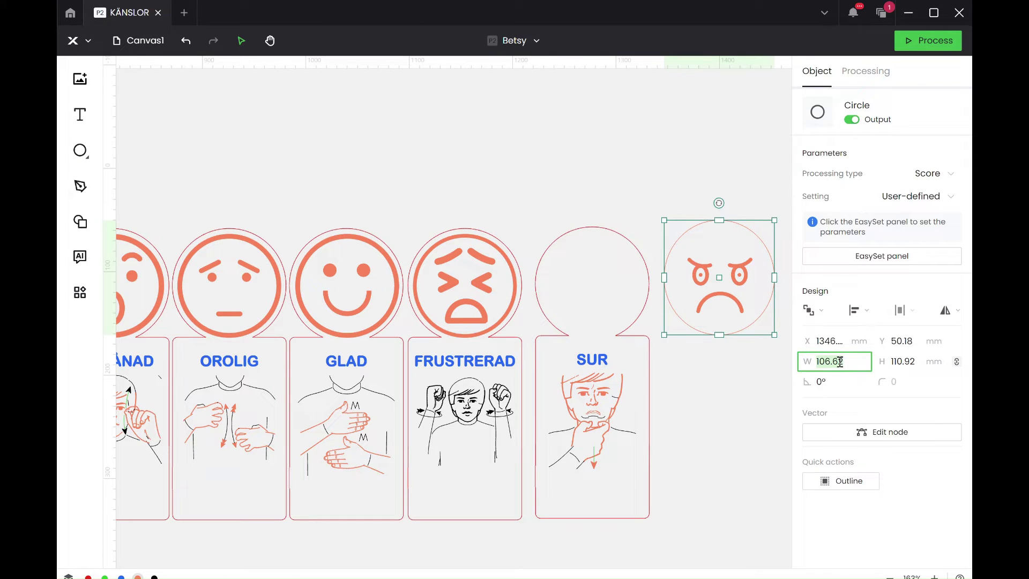
type("100")
key("Tab")
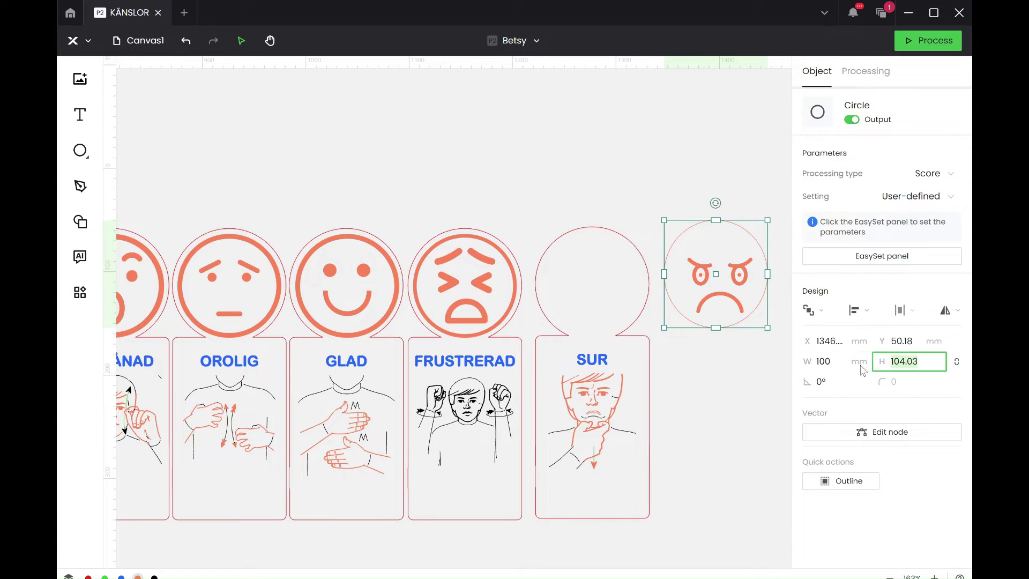
type("100")
key("Return")
left_click(692, 361)
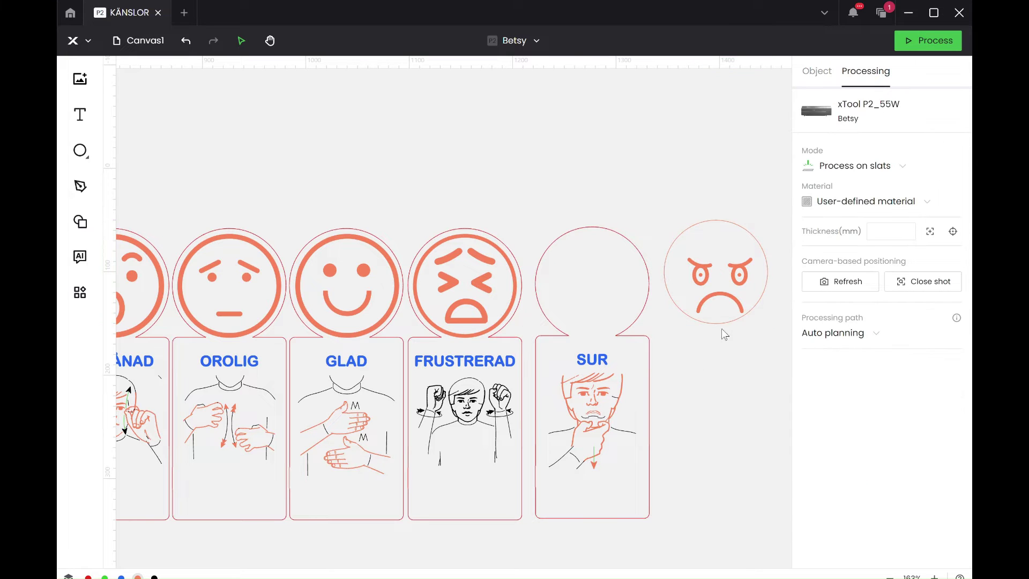
left_click_drag(723, 325, 726, 330)
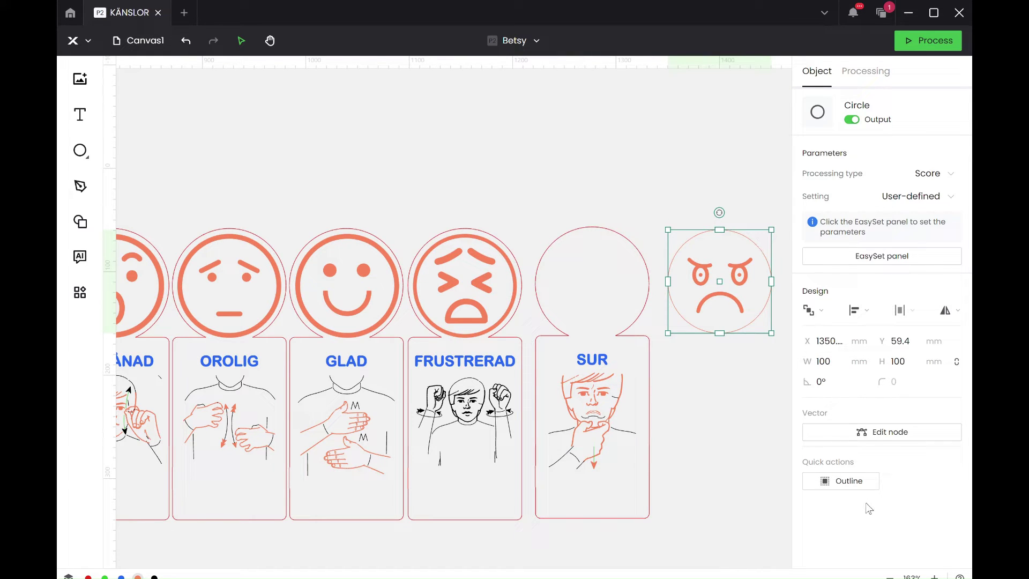
Step: Open the circle's Outline settings and adjust the offset distance from -5 up toward -3.8 mm
left_click(844, 481)
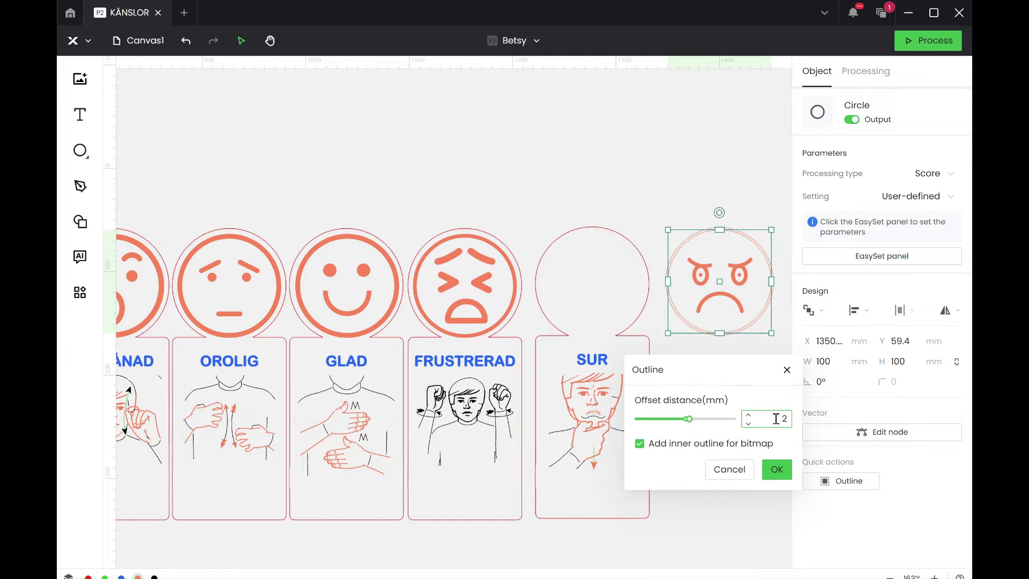
left_click(776, 418)
key("BackSpace")
type("-5")
left_click(748, 424)
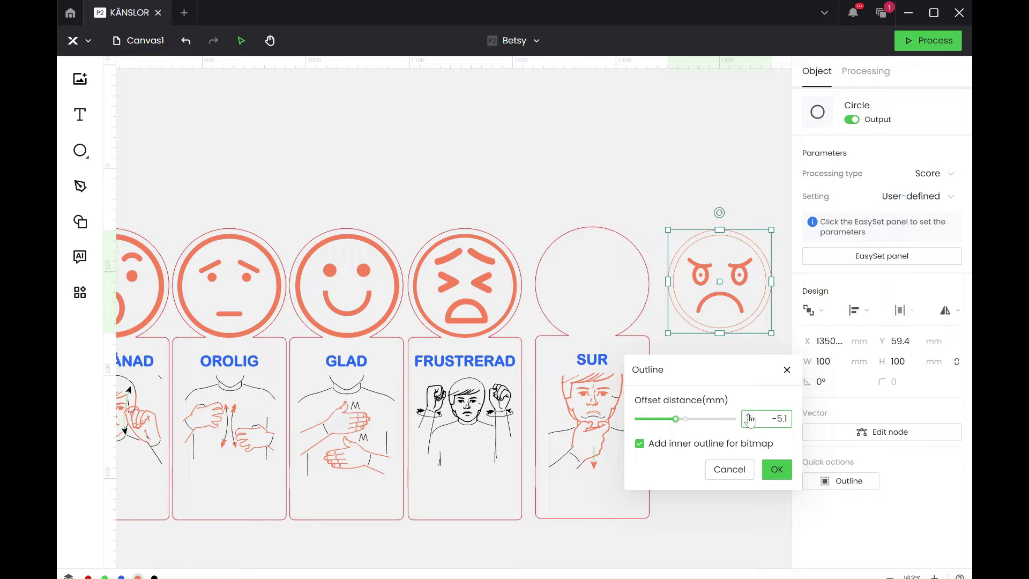
left_click(749, 417)
left_click(749, 417)
left_click(750, 417)
left_click(749, 417)
left_click(749, 417)
left_click(749, 417)
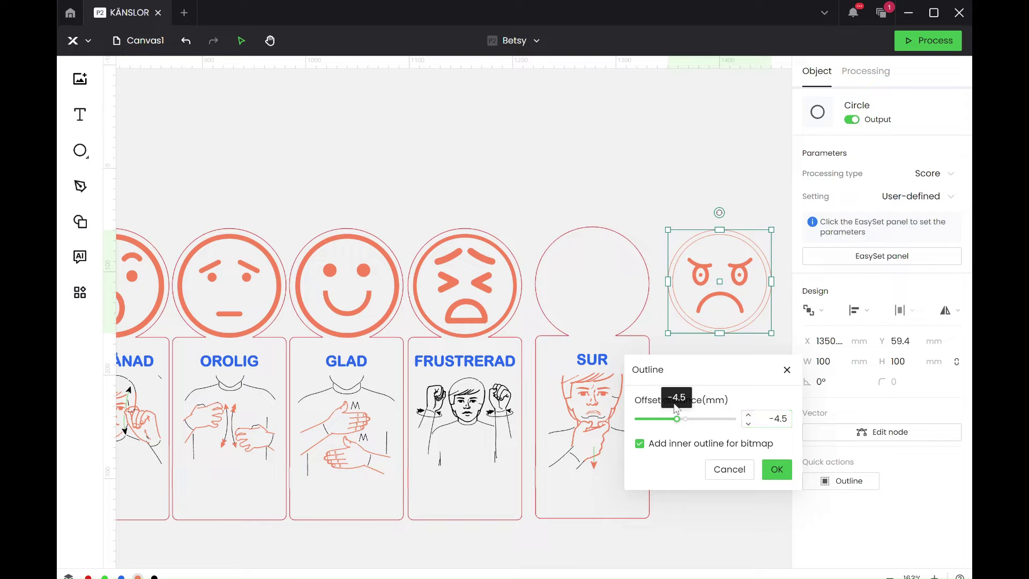
left_click(749, 417)
left_click(750, 417)
left_click(749, 417)
left_click(749, 417)
left_click(749, 417)
left_click(749, 417)
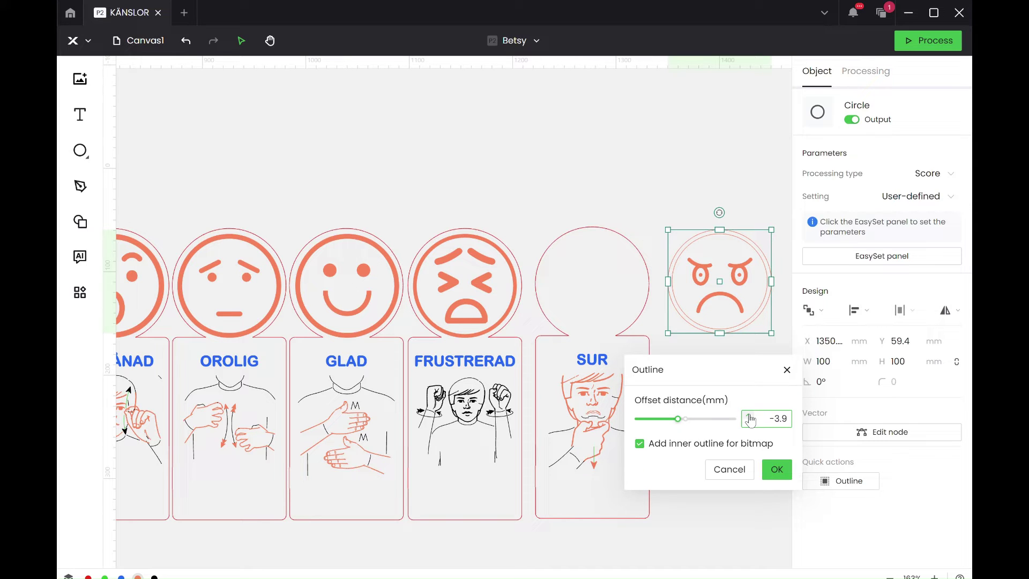
left_click(749, 417)
Step: Re-enter the offset distance and settle it at exactly -3 mm
double_click(781, 418)
key("BackSpace")
type("3")
left_click(749, 424)
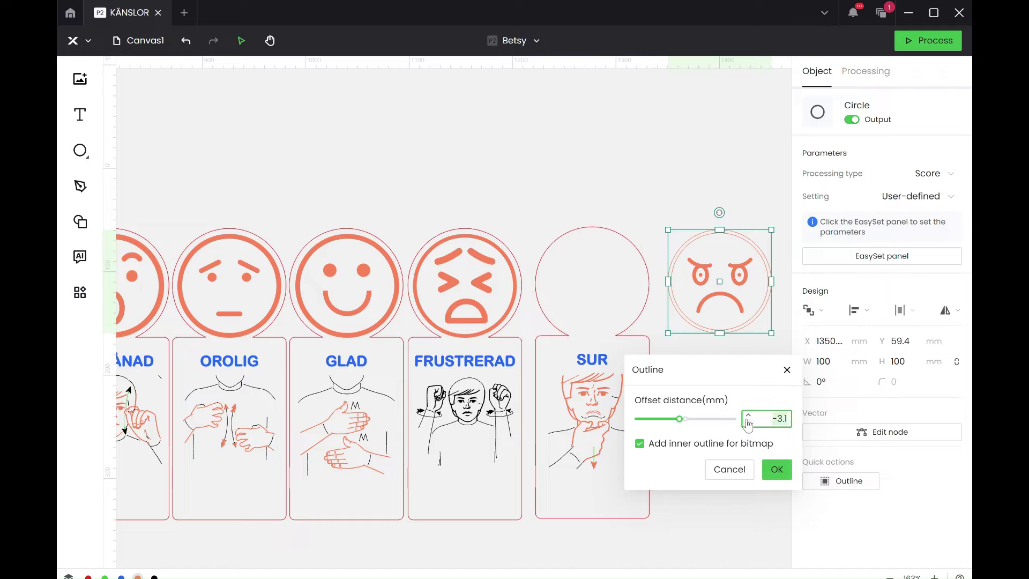
left_click(748, 423)
left_click(748, 416)
left_click(747, 415)
Step: Confirm the -3 mm inner outline, then marquee-select both rings around the angry face
left_click(778, 469)
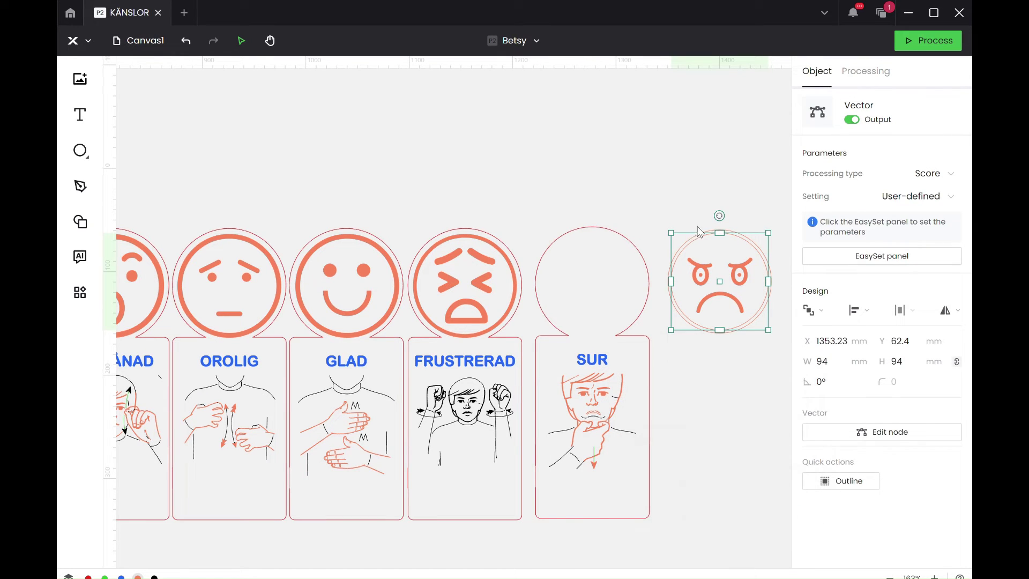
left_click(698, 199)
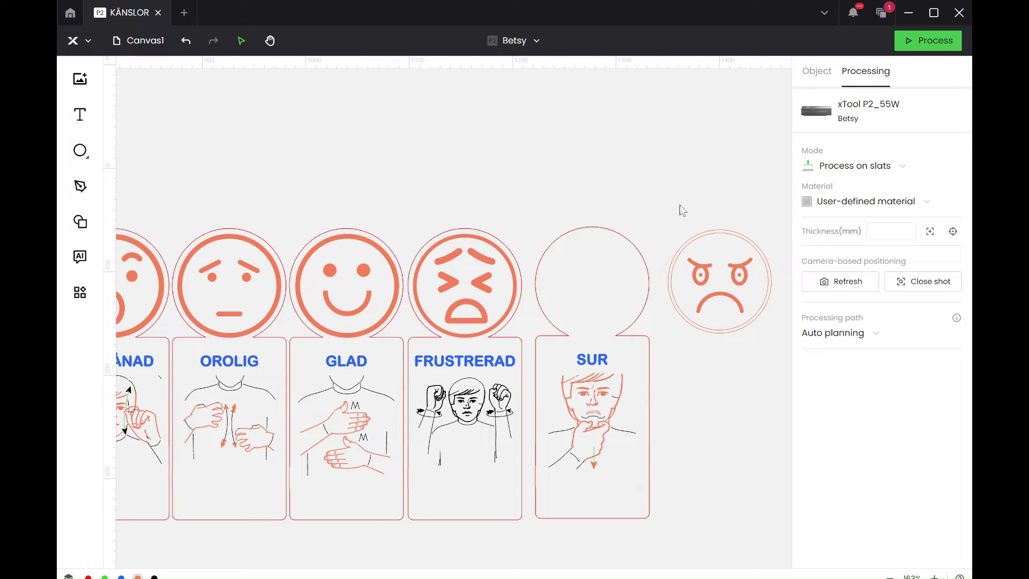
left_click_drag(706, 214, 749, 240)
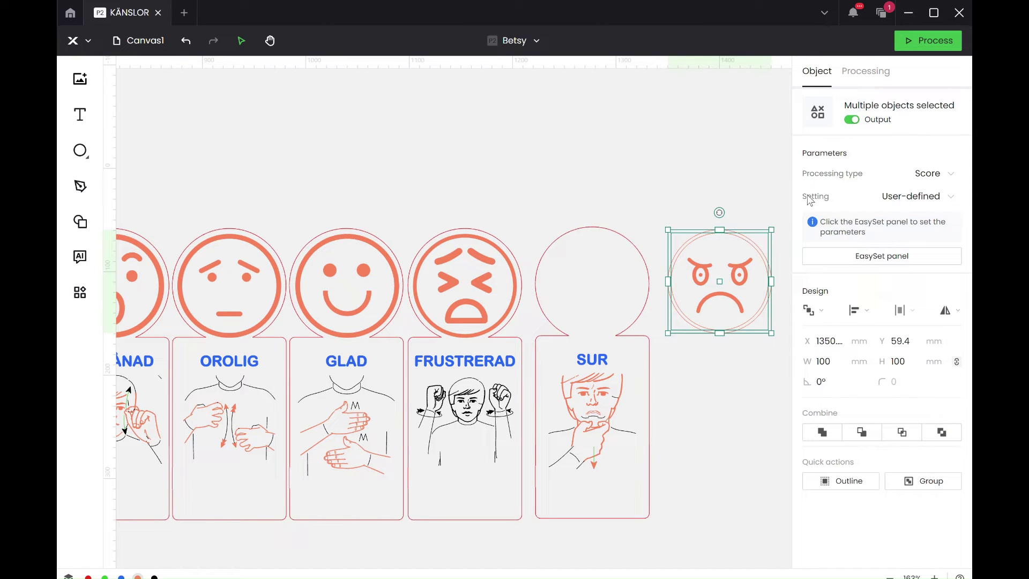
Step: Set the face and filled circle to Engrave, then subtract the eyes and mouth from the disc
left_click(934, 175)
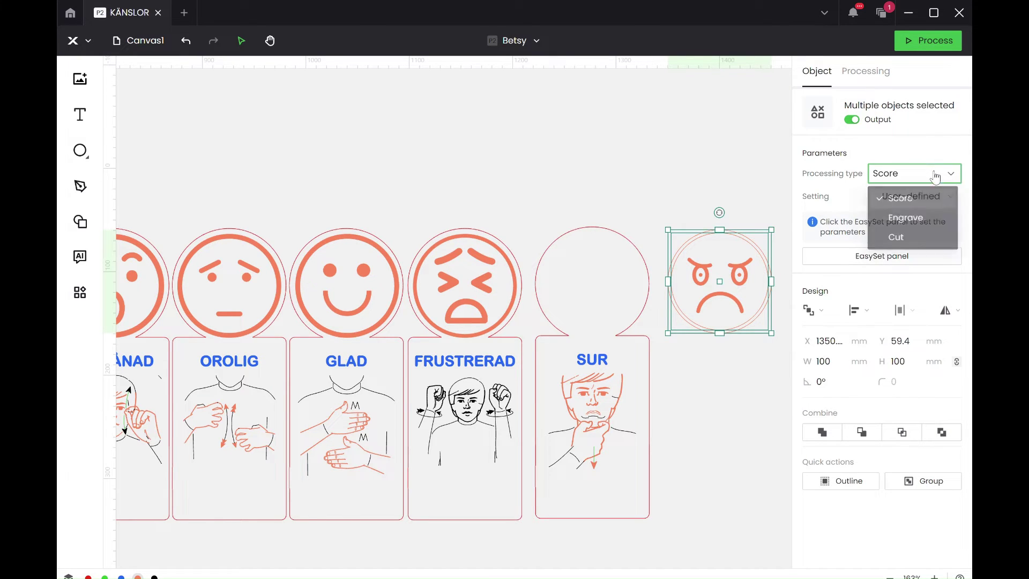
left_click(916, 219)
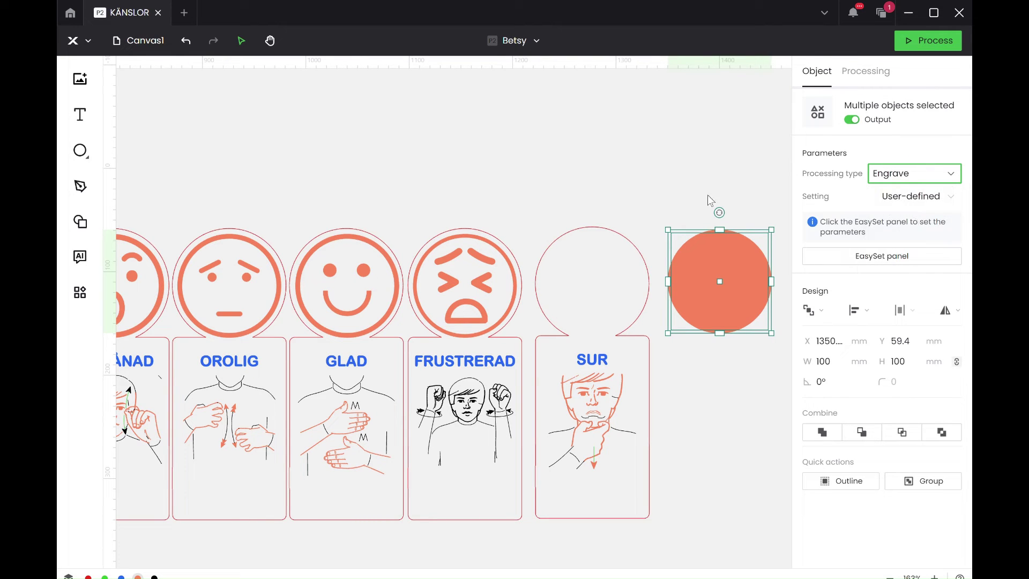
left_click(679, 197)
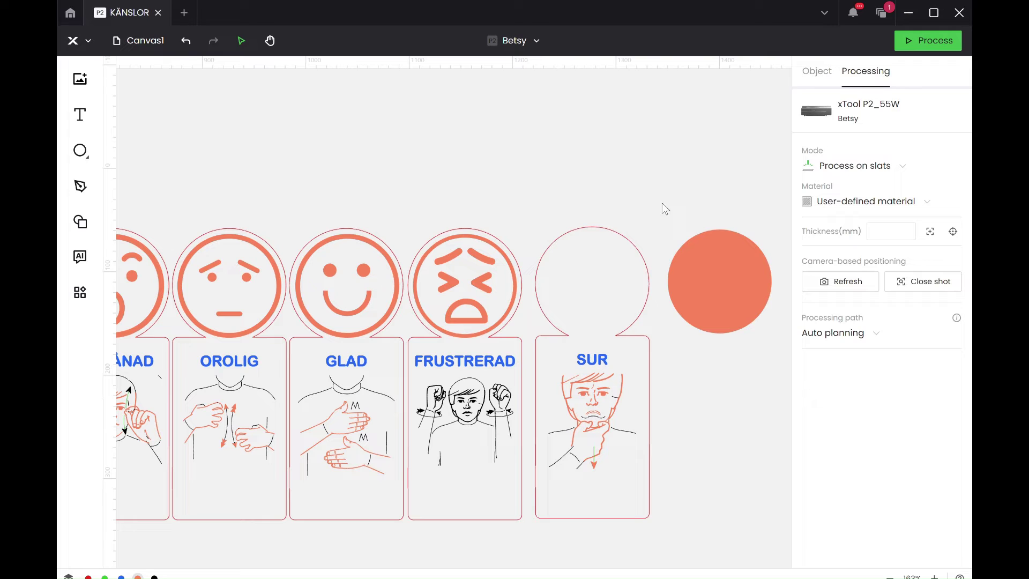
left_click_drag(662, 204, 765, 249)
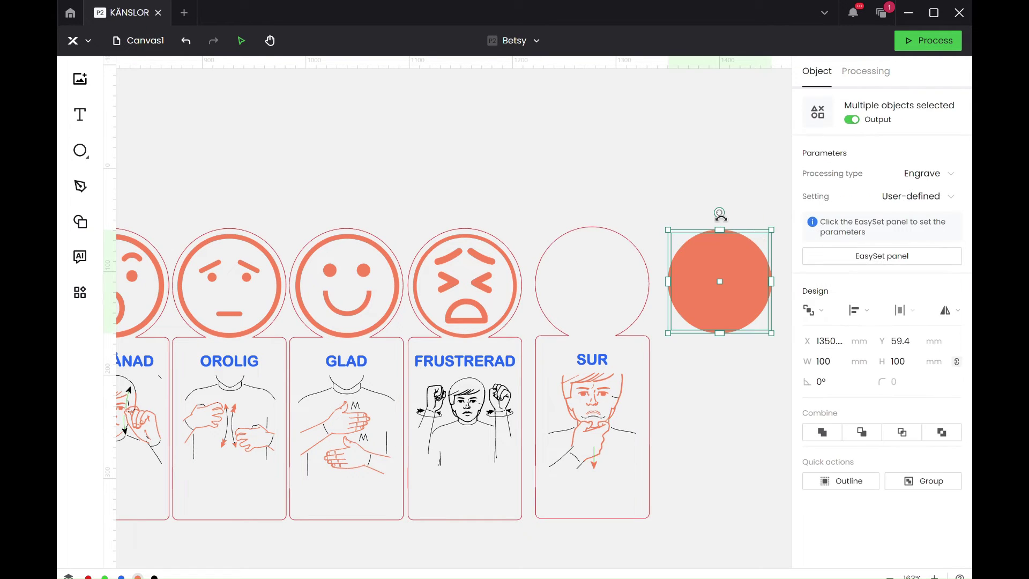
left_click(948, 437)
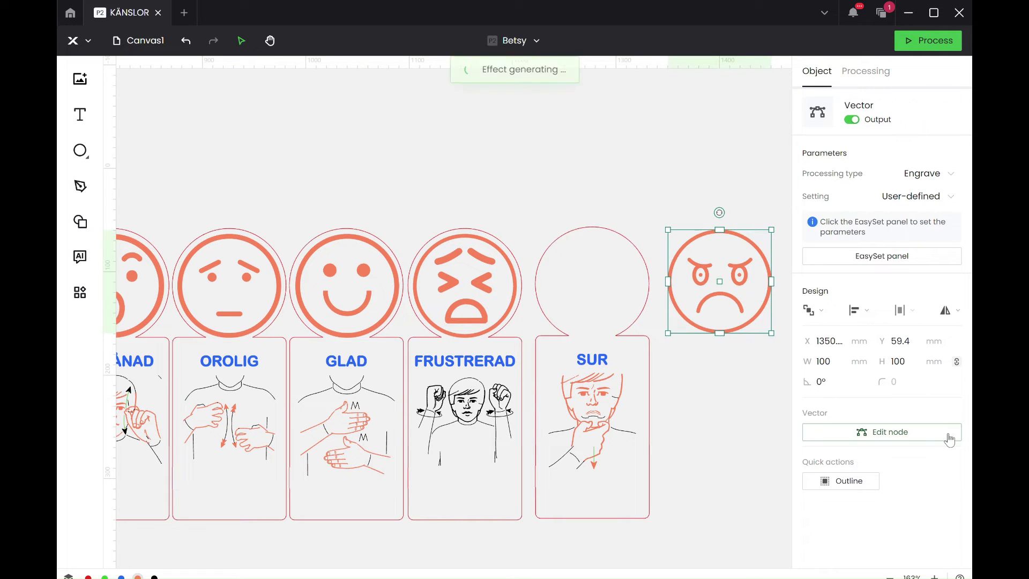
left_click(730, 376)
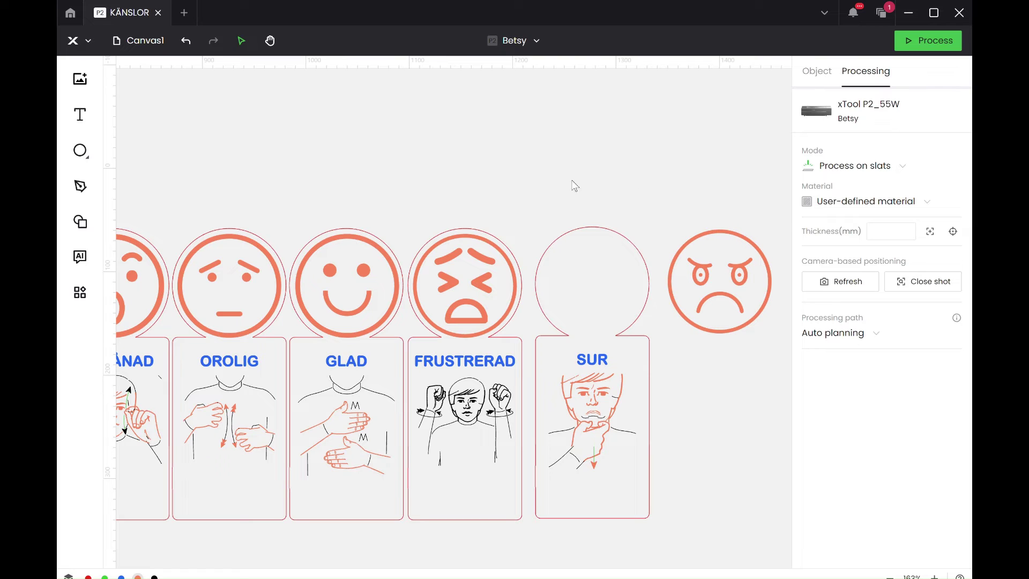
Step: Draw a new 100 × 100 mm circle above the cards
left_click(78, 151)
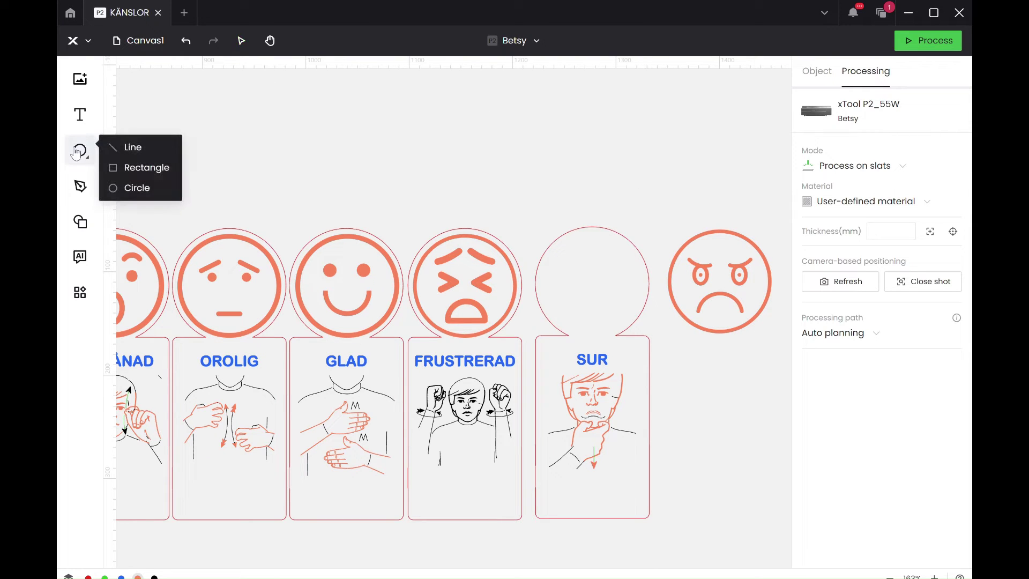
left_click(131, 188)
left_click_drag(436, 144, 513, 207)
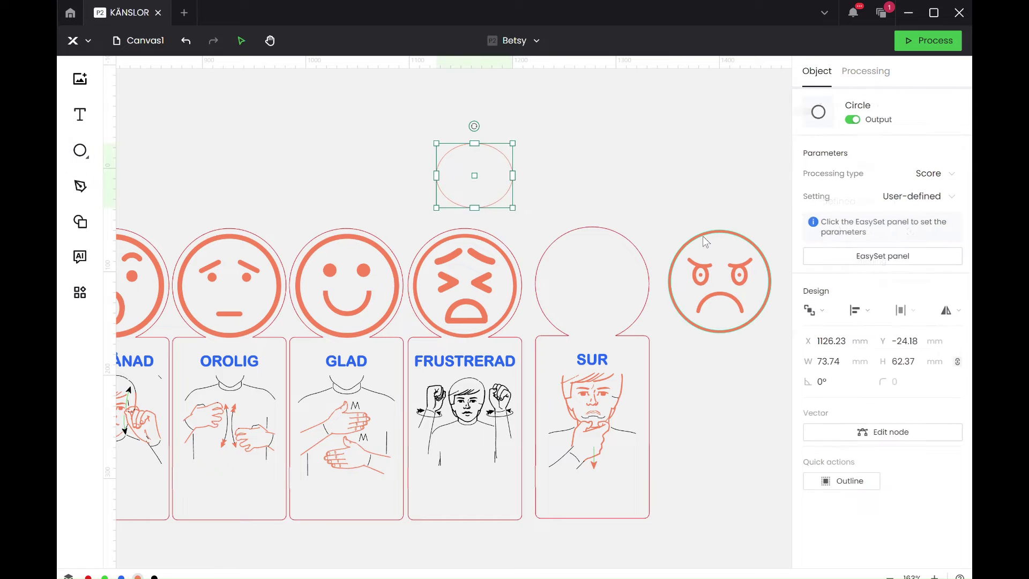
left_click(837, 363)
type("1")
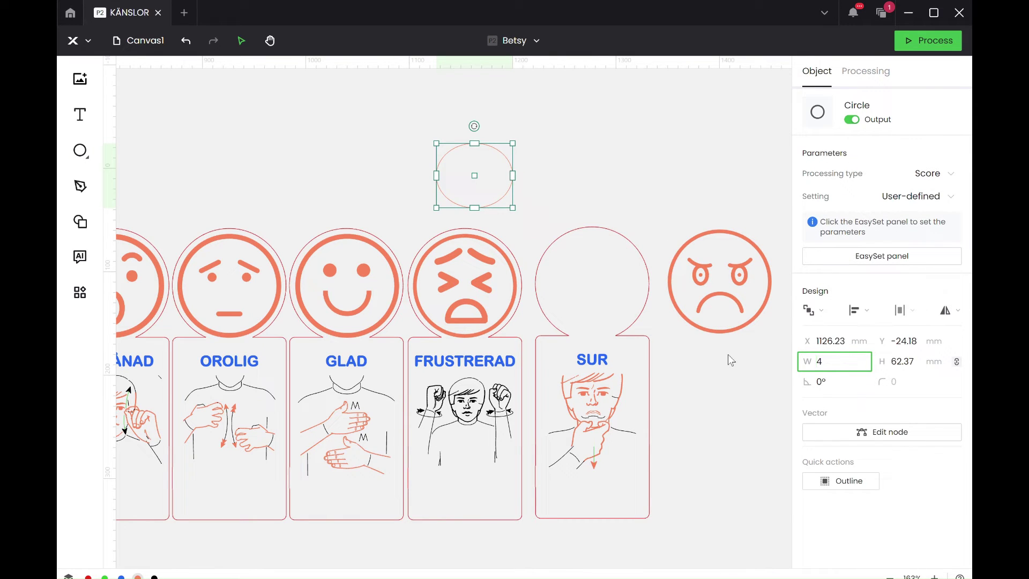
type("00")
key("Tab")
type("100")
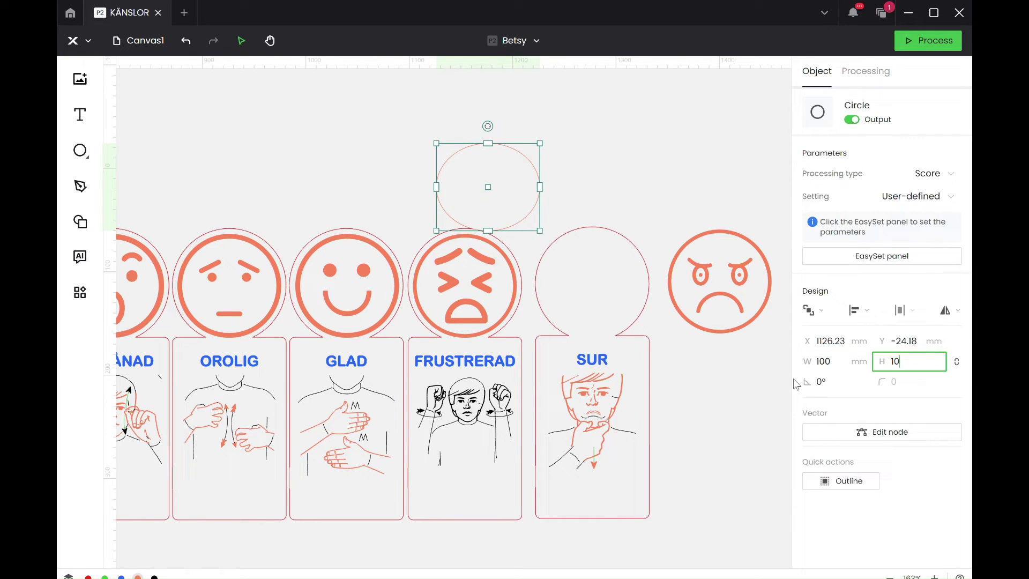
key("Return")
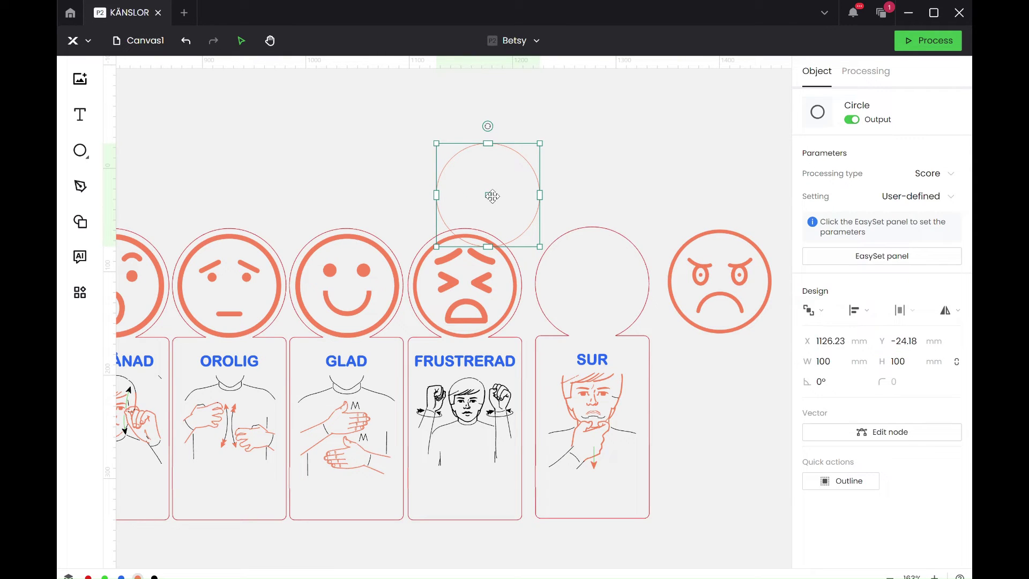
Step: Duplicate the circle and resize the copy to 95 × 95 mm
key("Right")
key("Right")
key("Right")
key("Right")
key("Down")
key("Down")
key("Down")
key("Down")
left_click(834, 361)
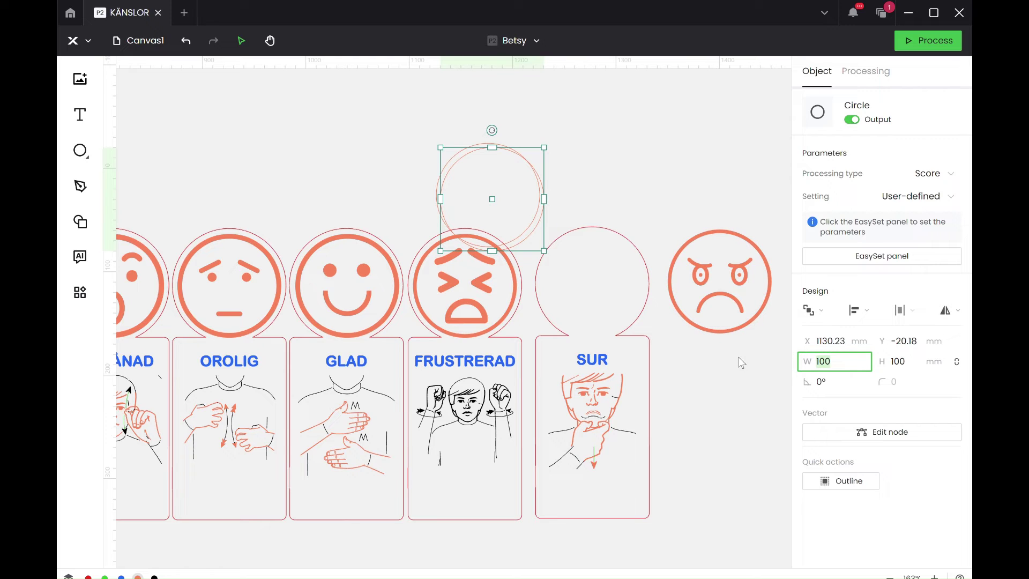
type("95")
left_click(916, 364)
type("95")
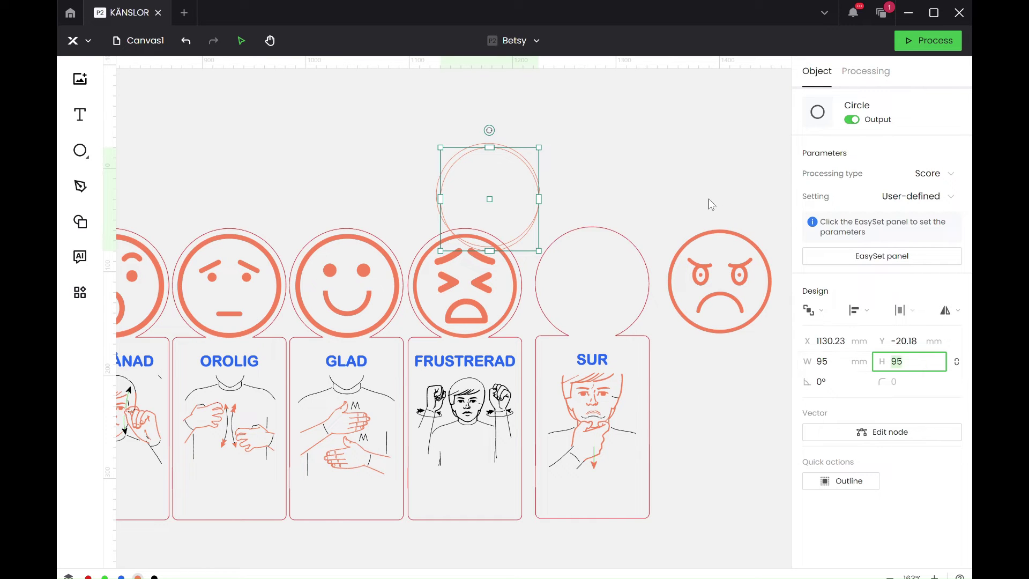
key("Return")
Step: Align the 95 mm and 100 mm circles on both horizontal and vertical centres
left_click_drag(415, 106, 578, 206)
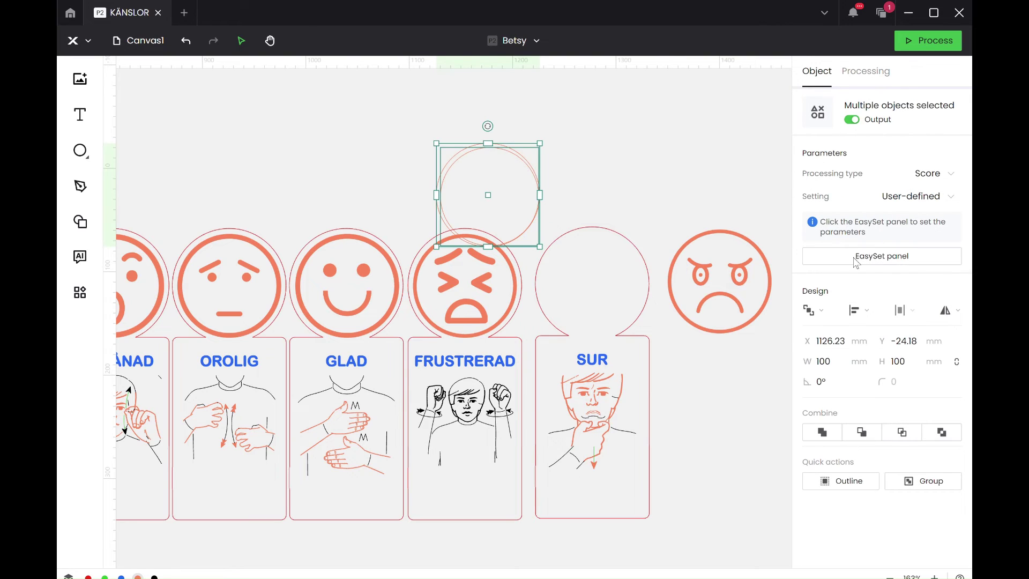
left_click(855, 316)
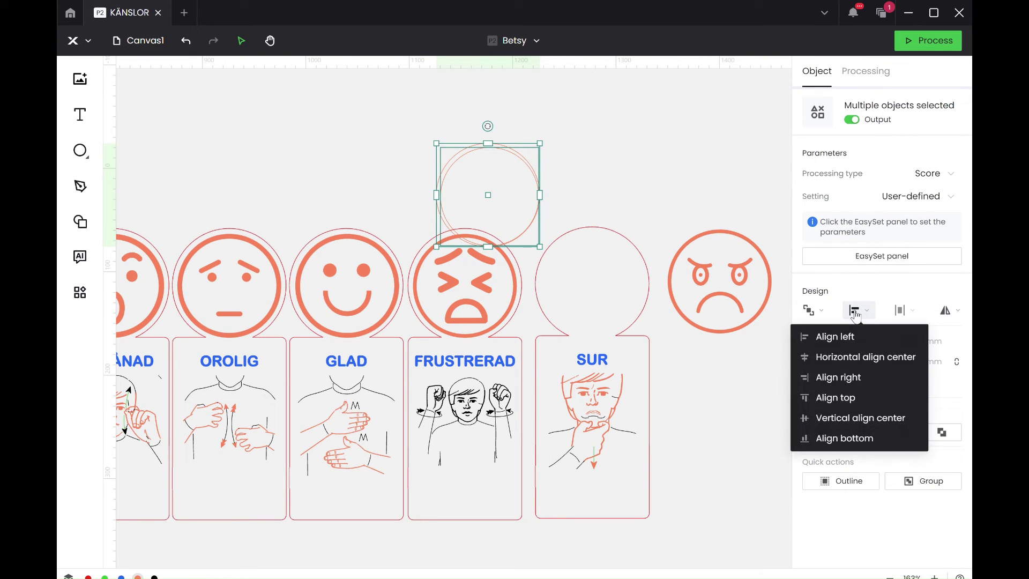
left_click(860, 365)
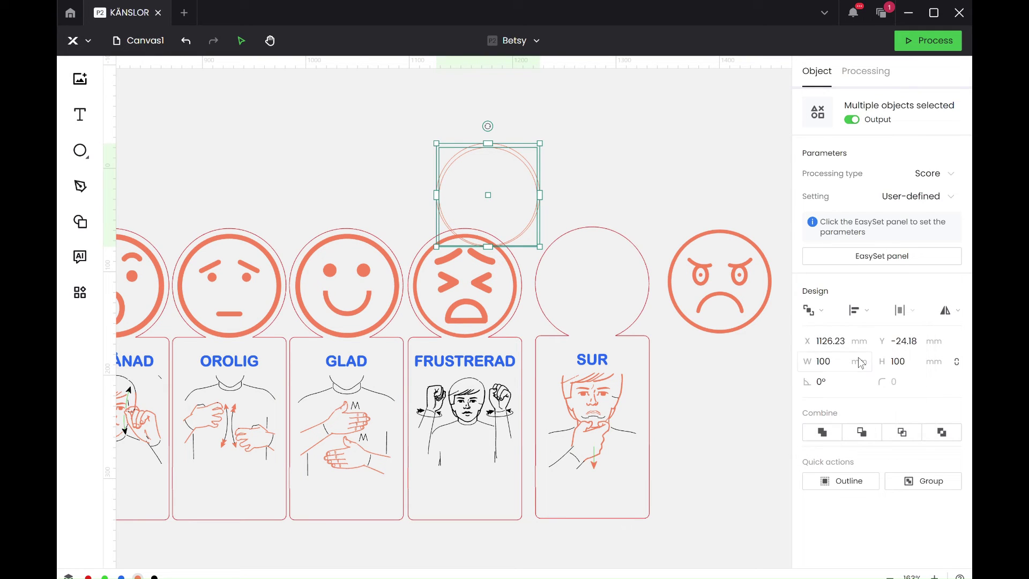
left_click(857, 313)
left_click(860, 418)
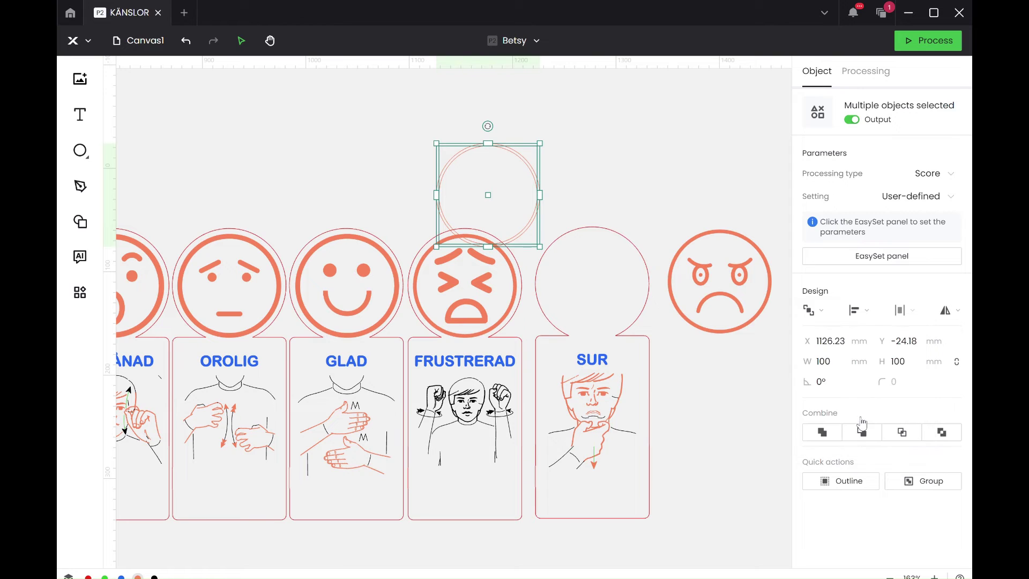
left_click(648, 159)
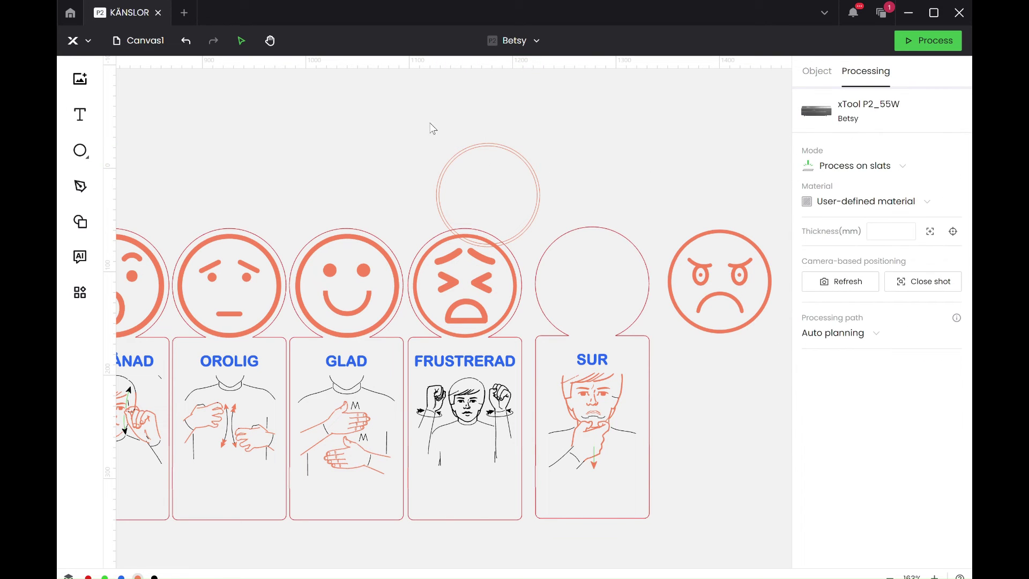
Step: Move both circles up-right, set them to Engrave, and subtract the inner circle into a ring
left_click_drag(431, 123, 551, 251)
left_click_drag(498, 168, 529, 126)
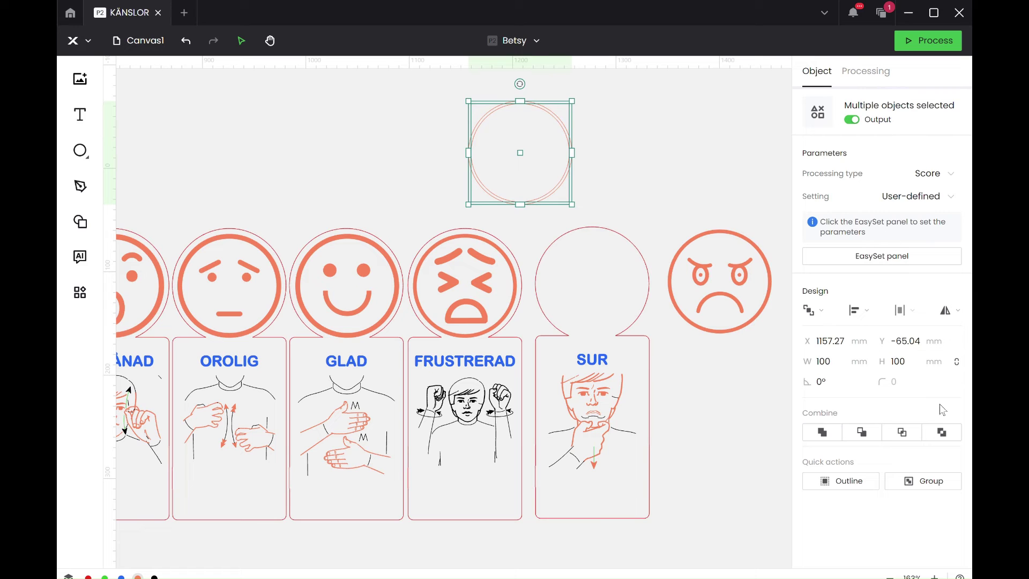
left_click(946, 173)
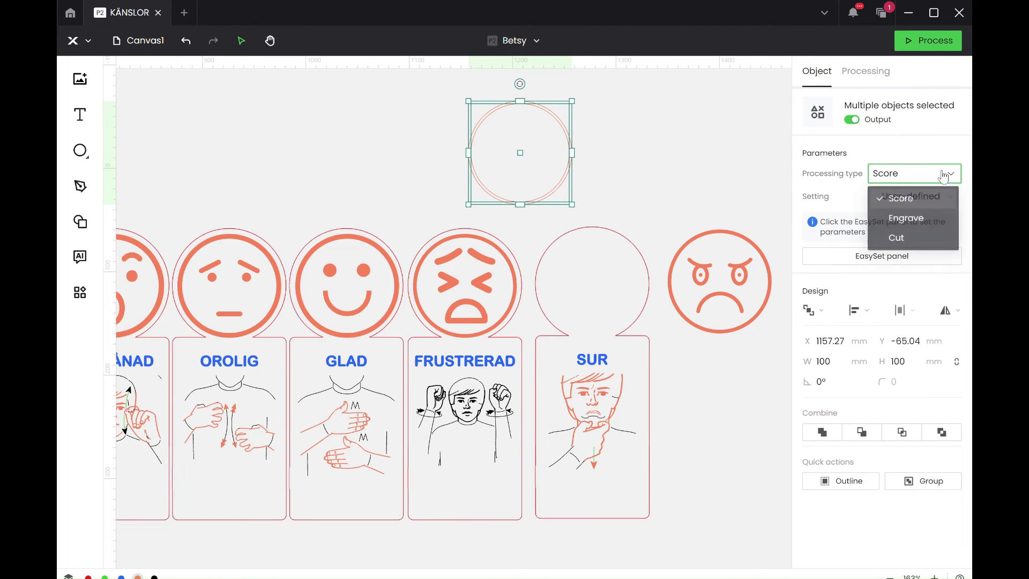
left_click(917, 219)
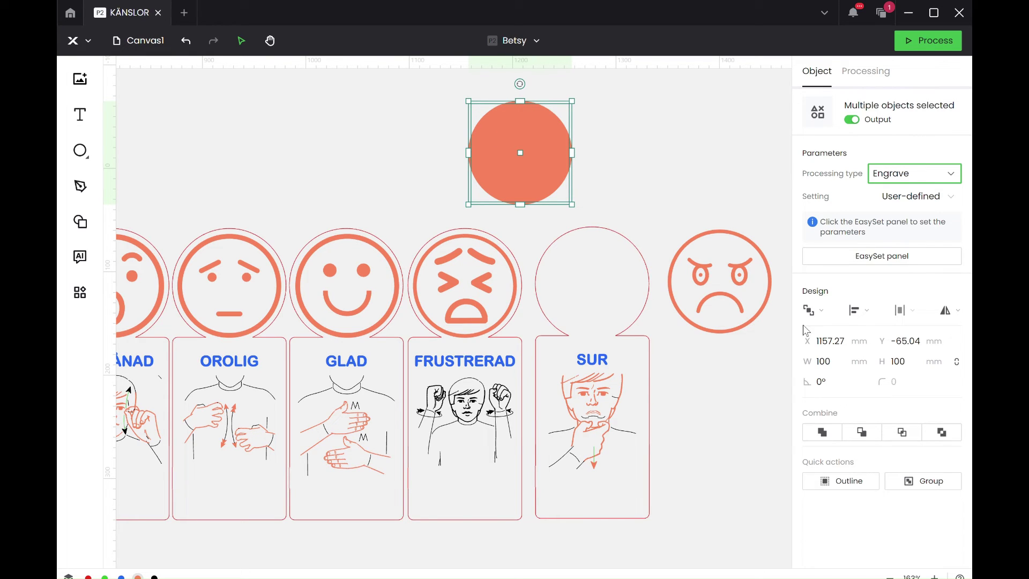
left_click(943, 433)
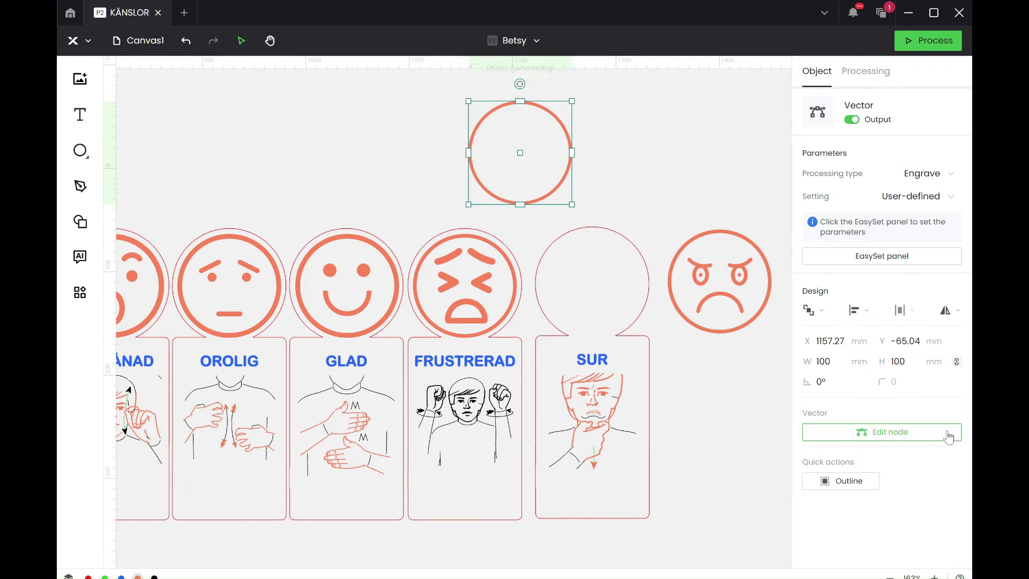
left_click(683, 160)
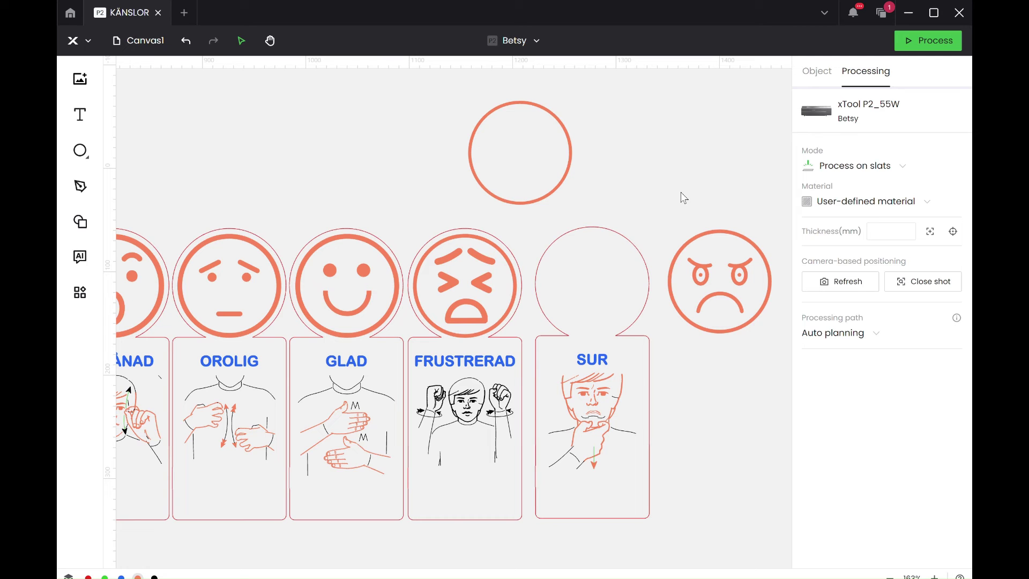
Step: Delete the angry face's old outer circle and group its eyes and mouth
left_click(726, 258)
key("Delete")
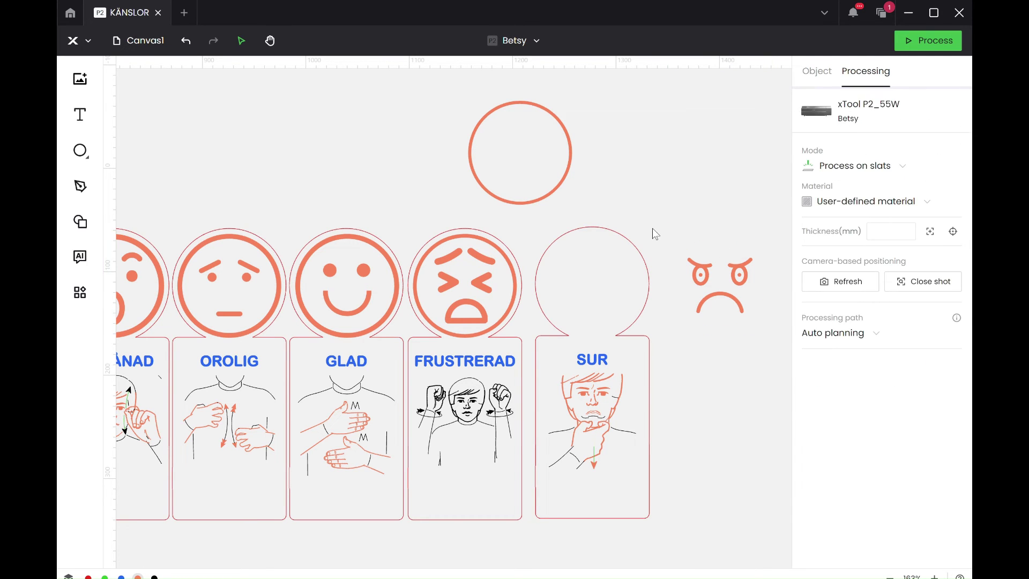
left_click_drag(653, 229, 789, 333)
right_click(718, 283)
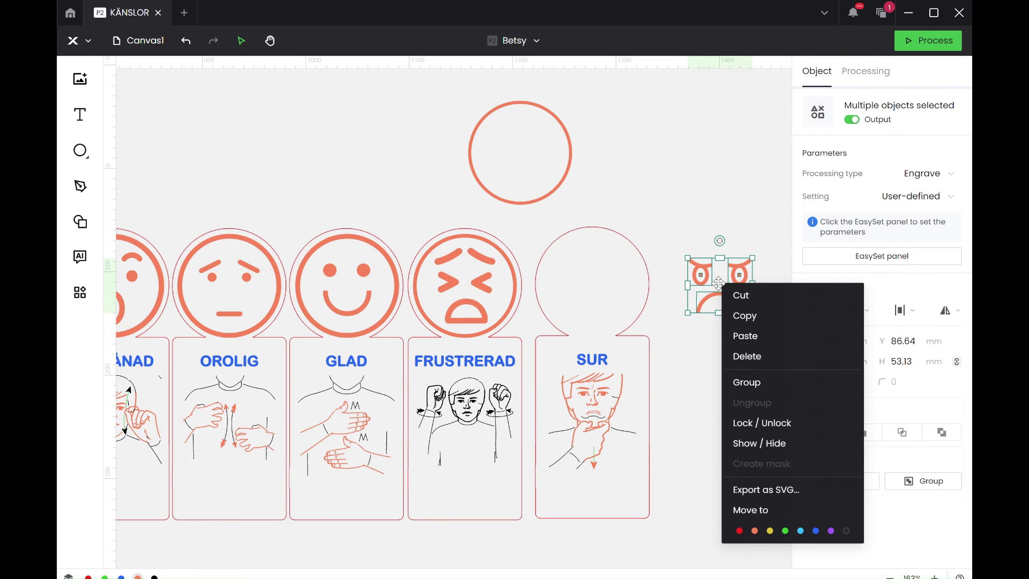
left_click(757, 383)
Step: Place the thin ring over the angry face and centre the face horizontally within it
left_click_drag(532, 140, 734, 270)
key("Left")
key("Left")
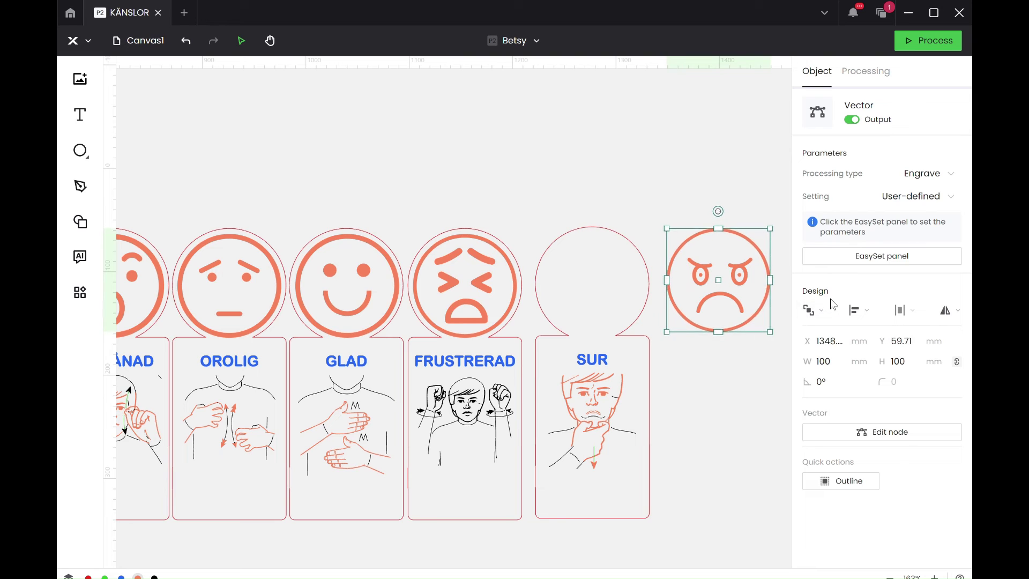
key("Up")
key("Up")
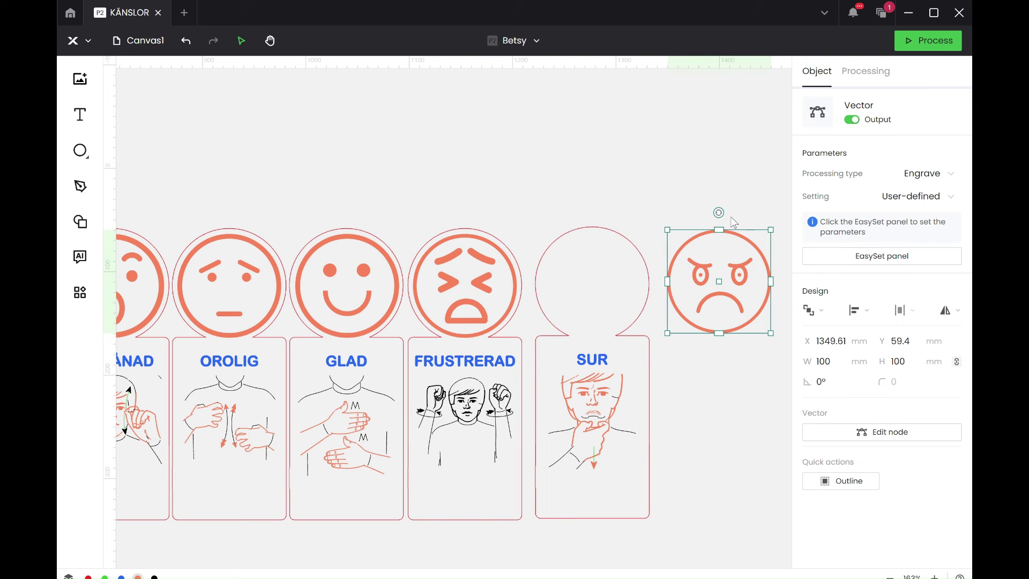
left_click_drag(695, 184, 780, 342)
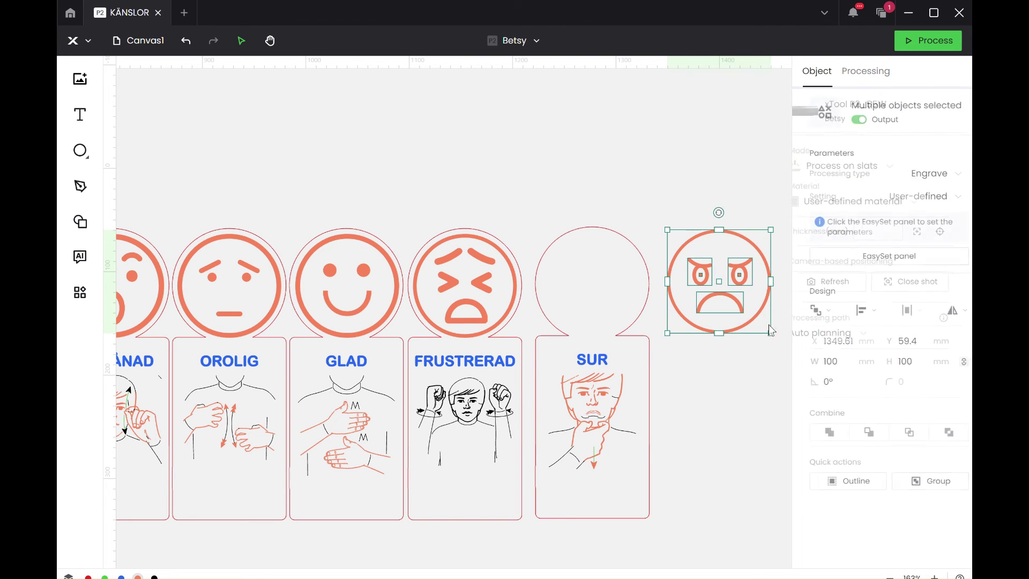
left_click(860, 311)
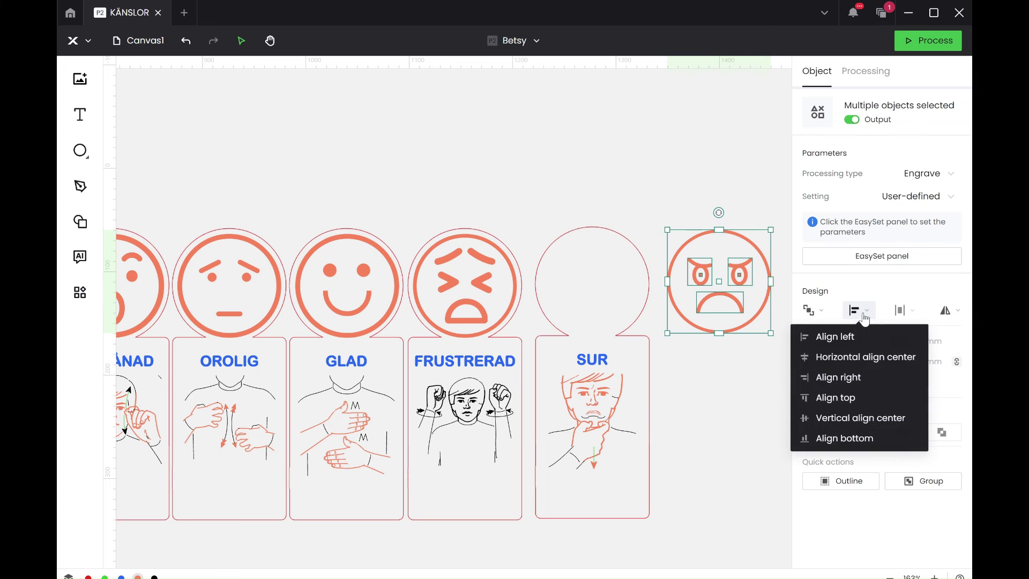
left_click(876, 365)
Step: Group the ring with the face and move it onto the SUR card's circle
left_click(740, 390)
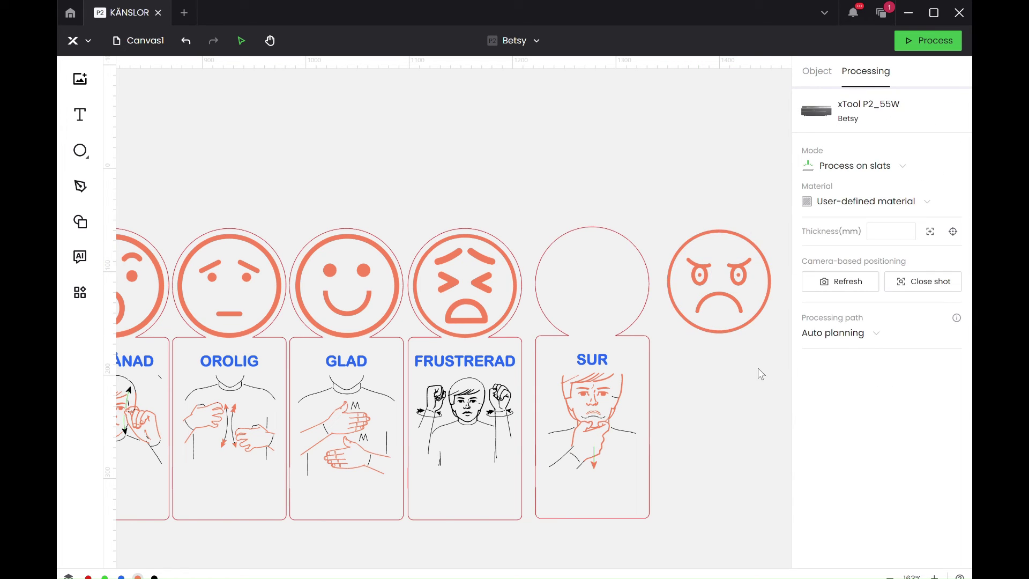
left_click_drag(774, 363, 658, 203)
right_click(696, 297)
left_click(745, 399)
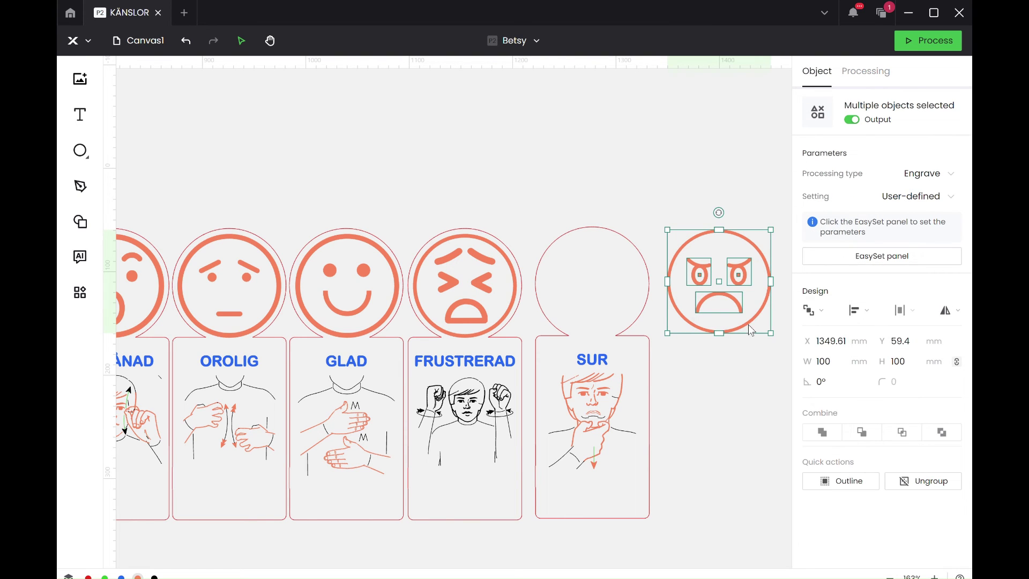
left_click_drag(722, 277, 588, 279)
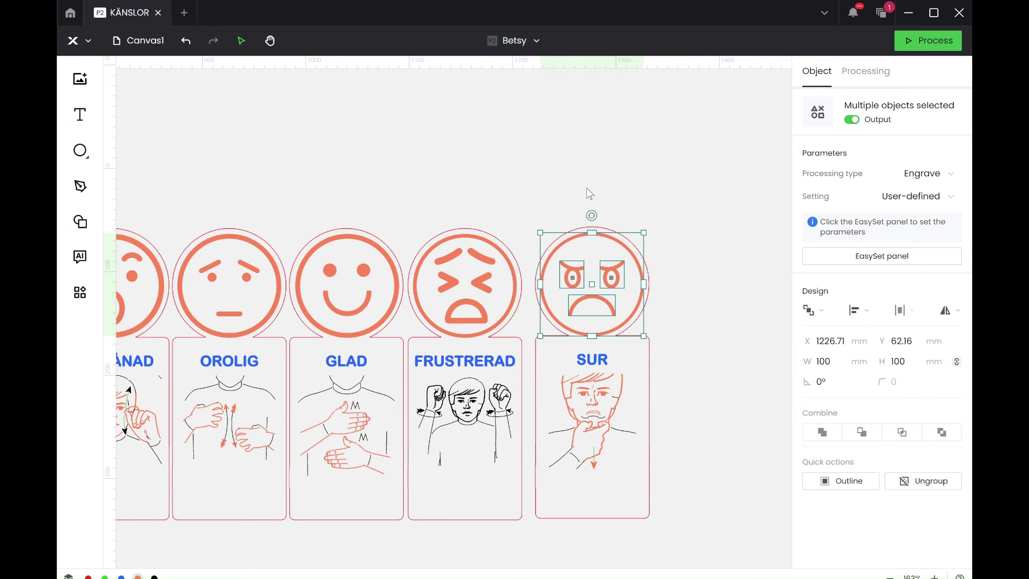
Step: Horizontally centre the ringed face on the SUR card, then compare the SUR and FRUSTRERAD cards
left_click_drag(566, 186, 646, 318)
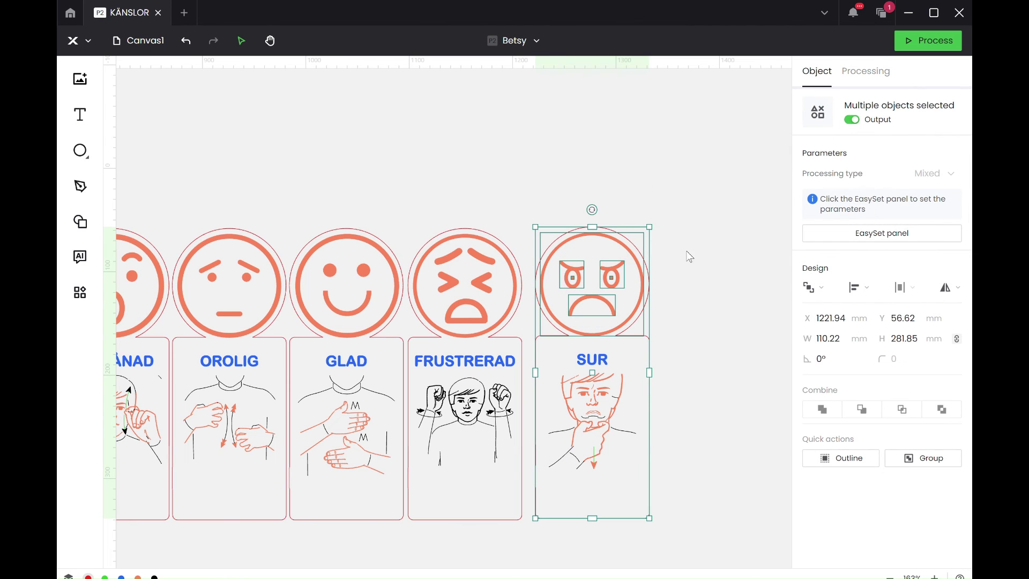
left_click(858, 288)
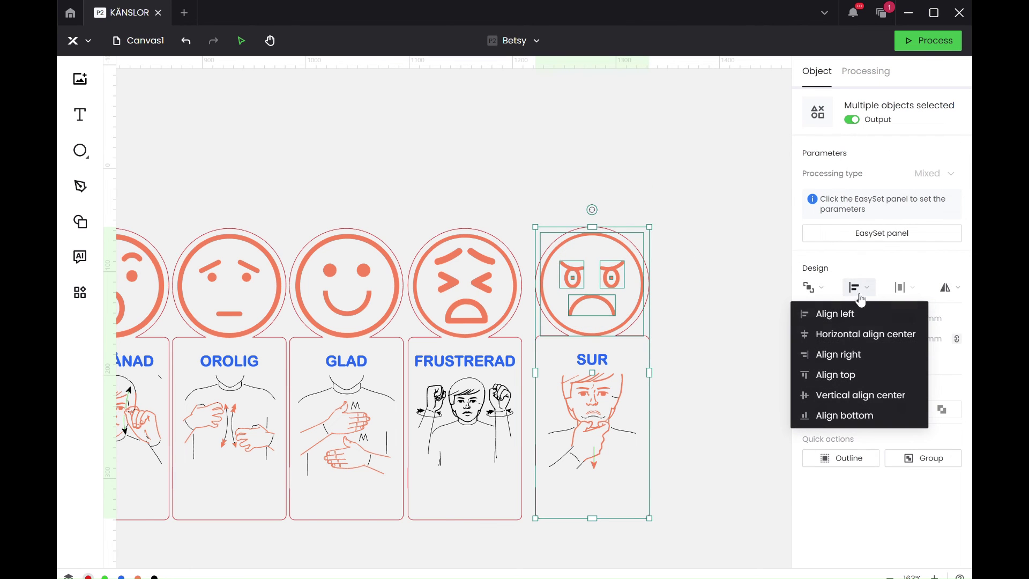
left_click(859, 334)
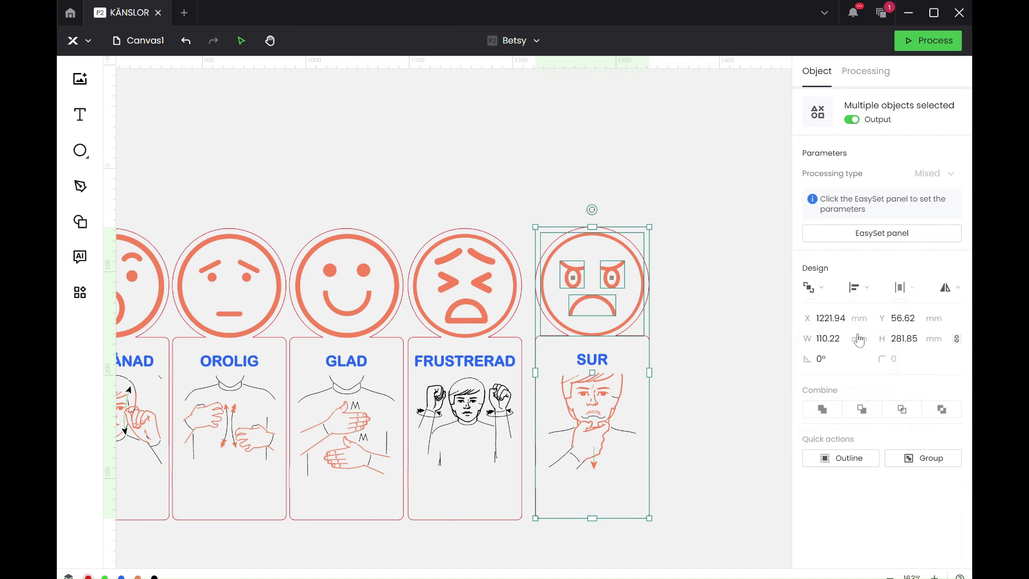
left_click(626, 130)
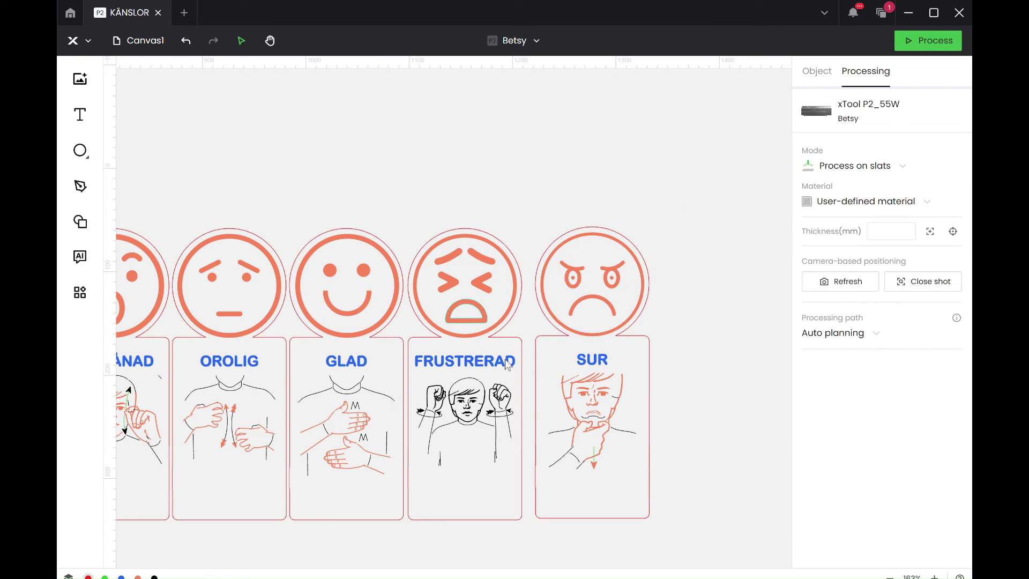
left_click(606, 509)
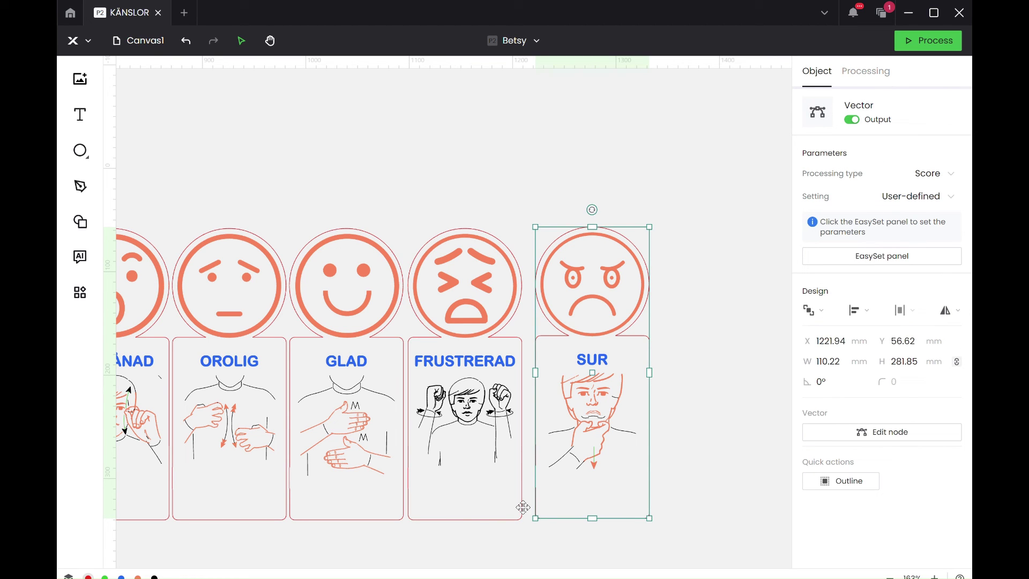
left_click(469, 512)
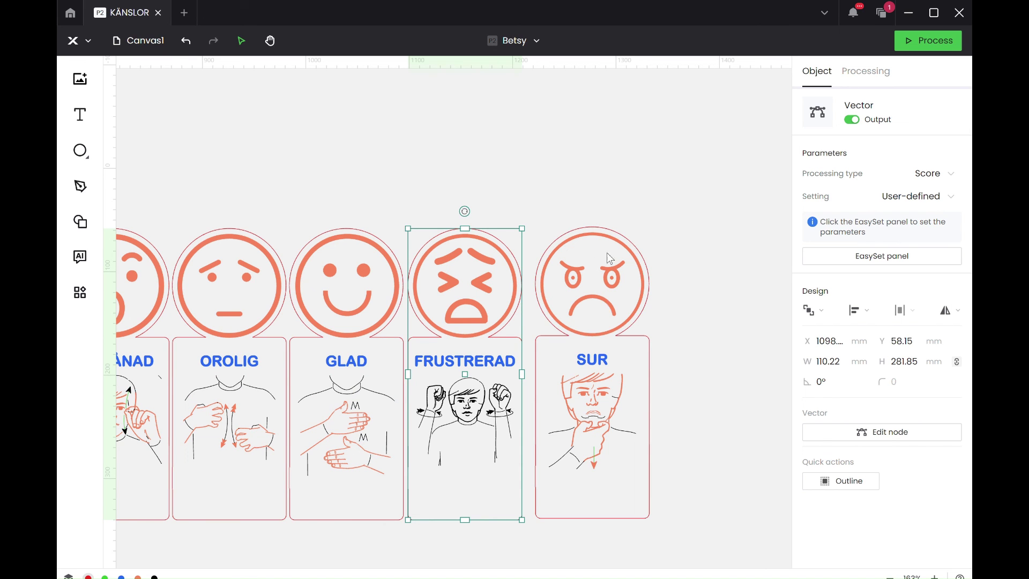
left_click(607, 273)
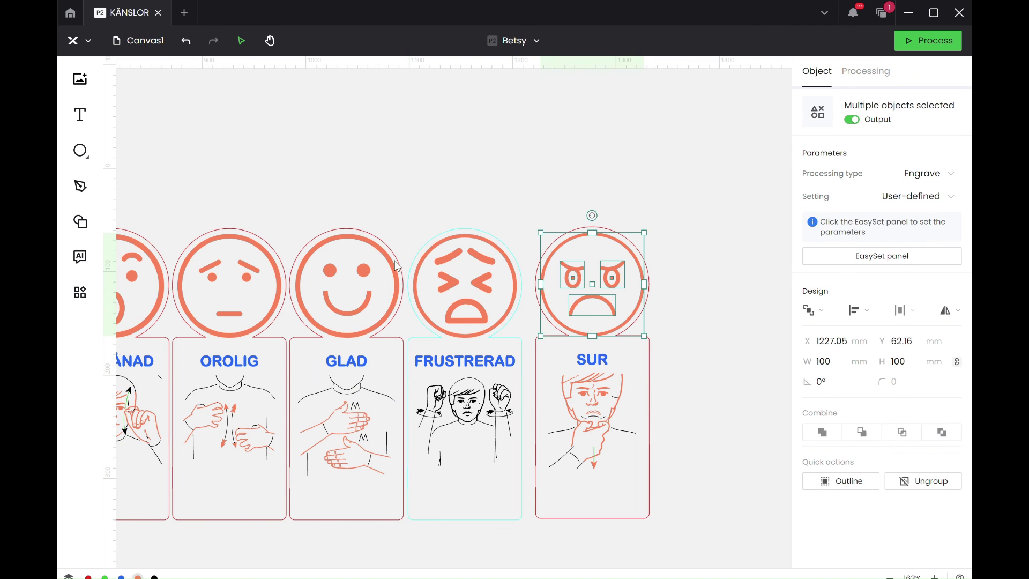
left_click(338, 266)
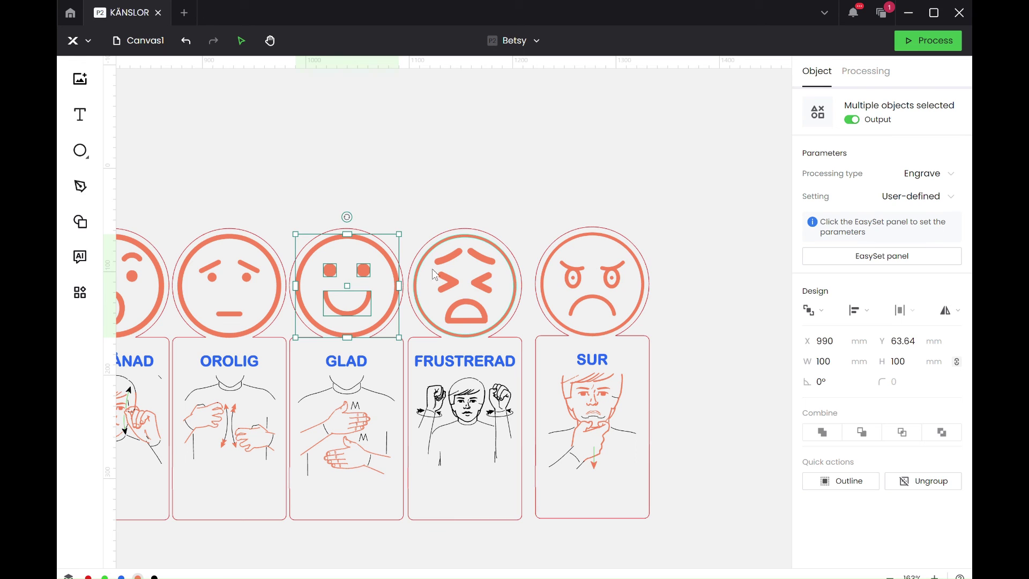
left_click(462, 279, "shift")
left_click(595, 249, "shift")
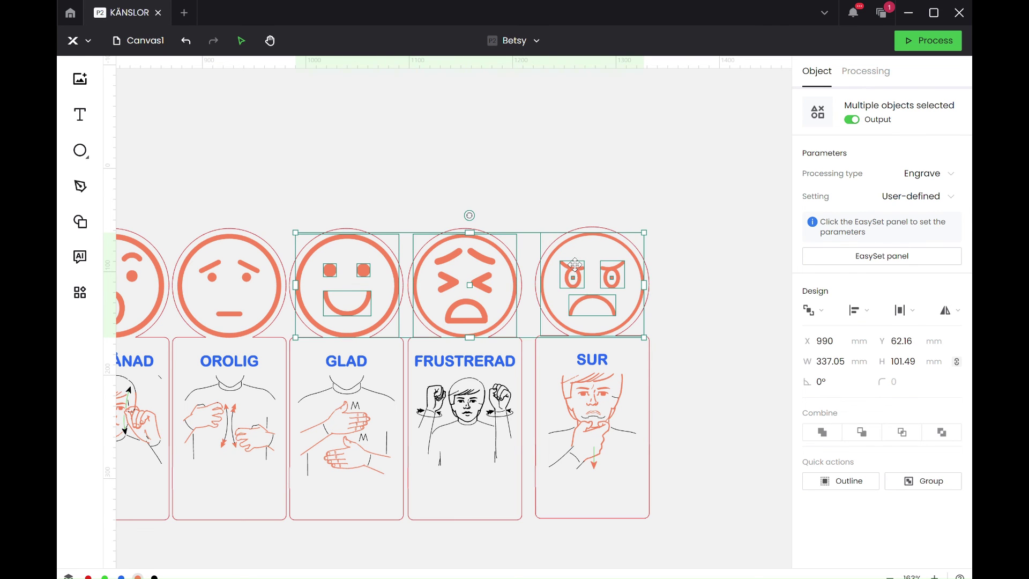
left_click(860, 311)
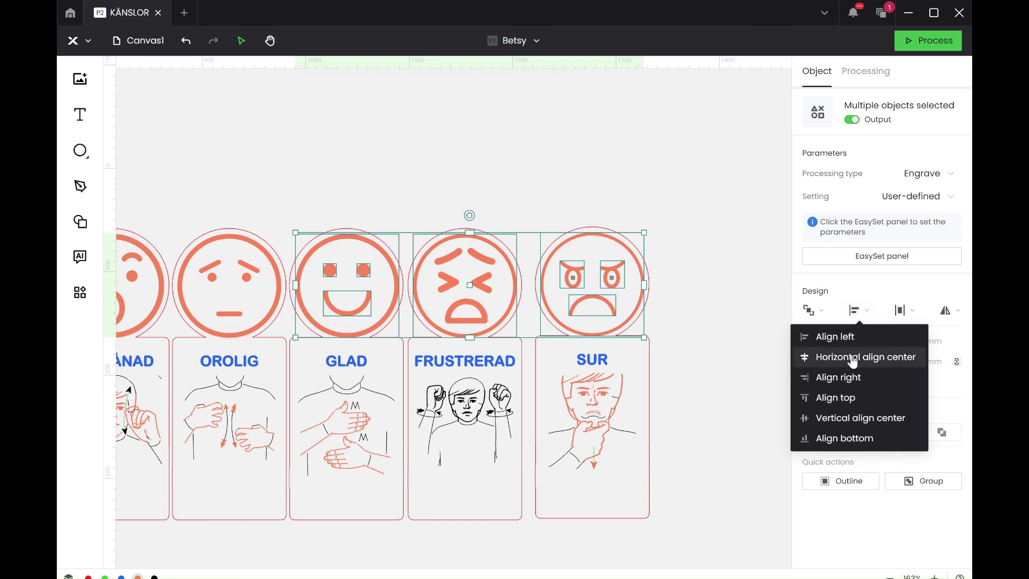
left_click(844, 397)
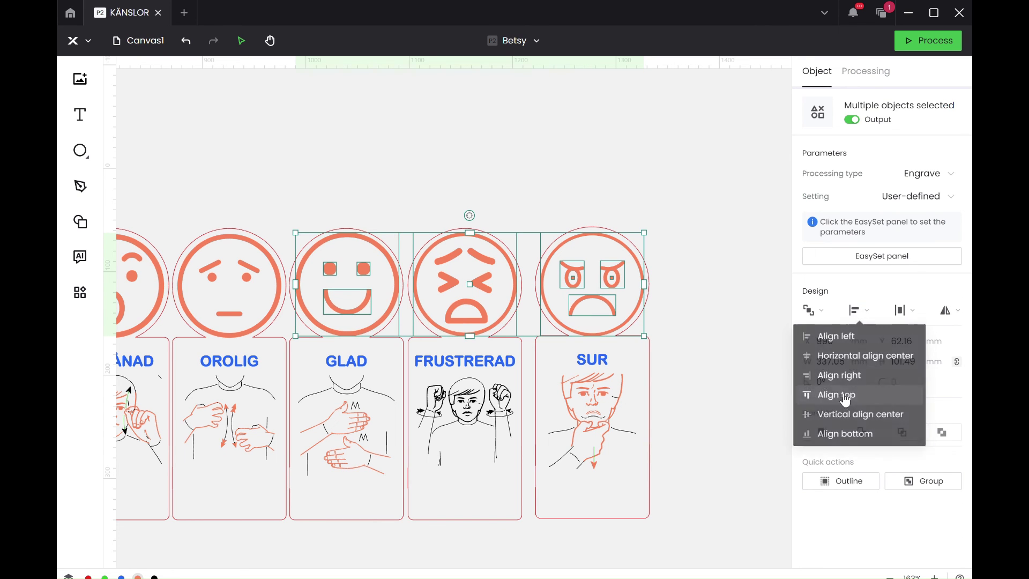
left_click(689, 199)
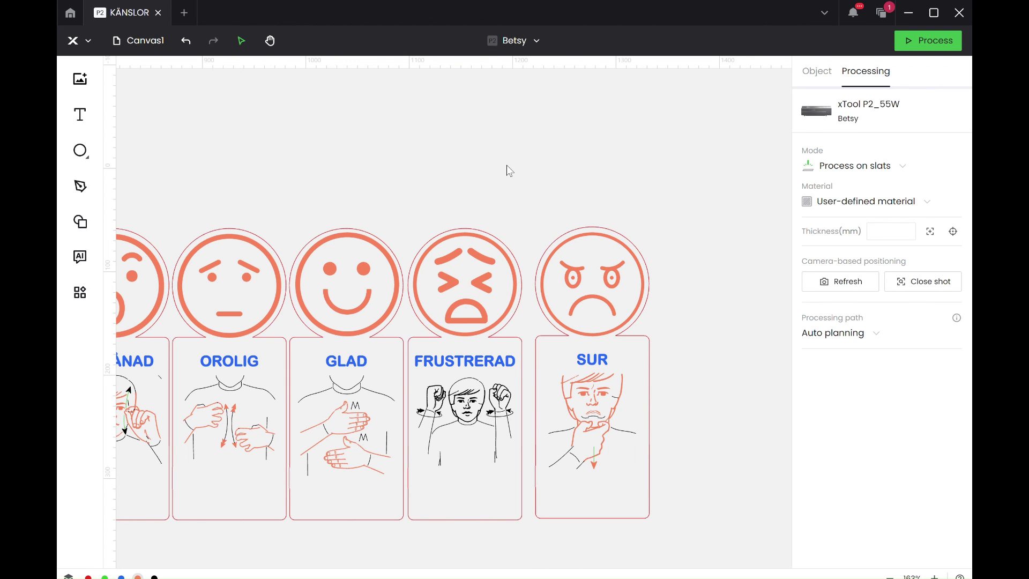
key("ctrl+z")
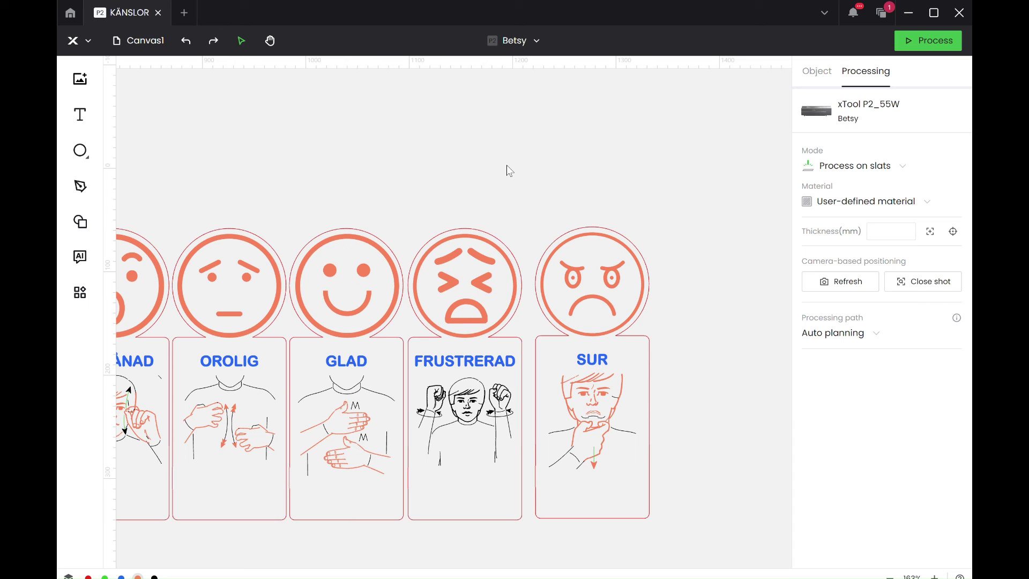